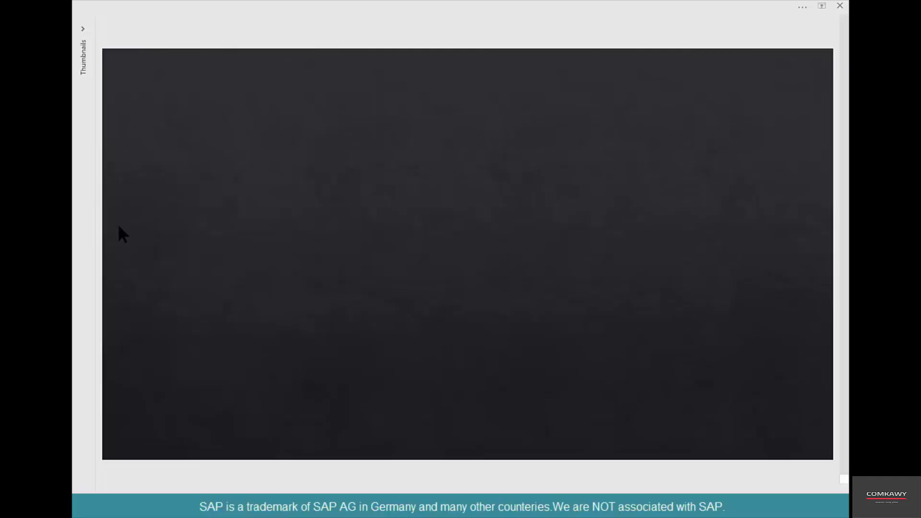
Step: Switch to the SAP Easy Access window and start transaction MM01 for creating a material
mouse_move(328, 387)
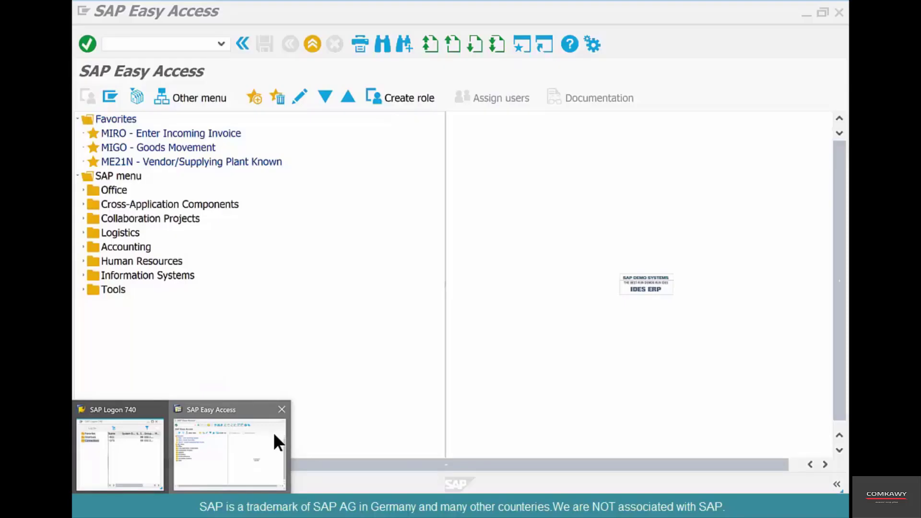
left_click(272, 432)
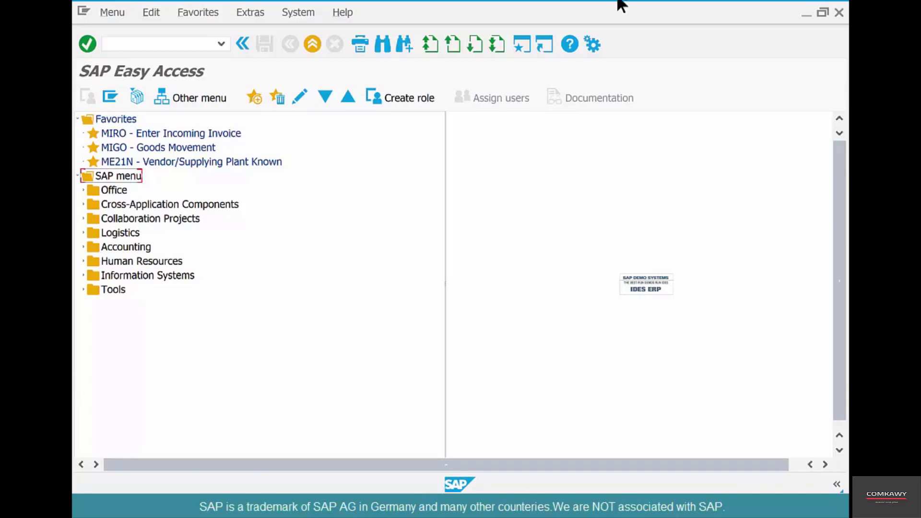
left_click(123, 44)
type("mm01")
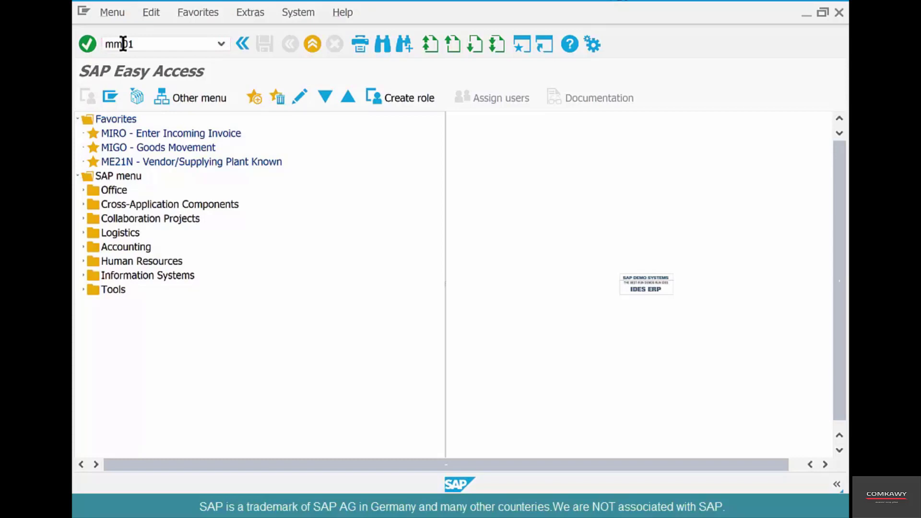
key("Return")
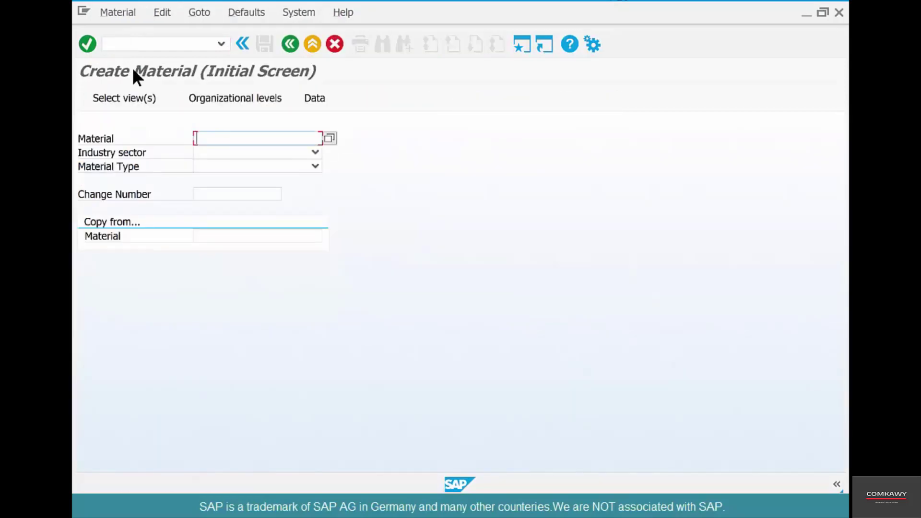
Step: Enter material COFFEEBEANS-12 with industry sector Retail and material type ROH Raw material, and continue to view selection
type("c")
key("Return")
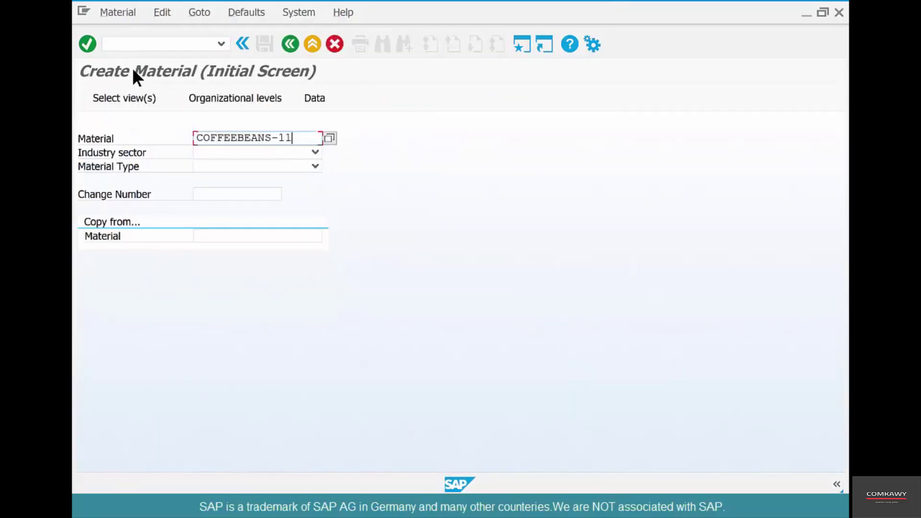
key("BackSpace")
type("2")
key("Return")
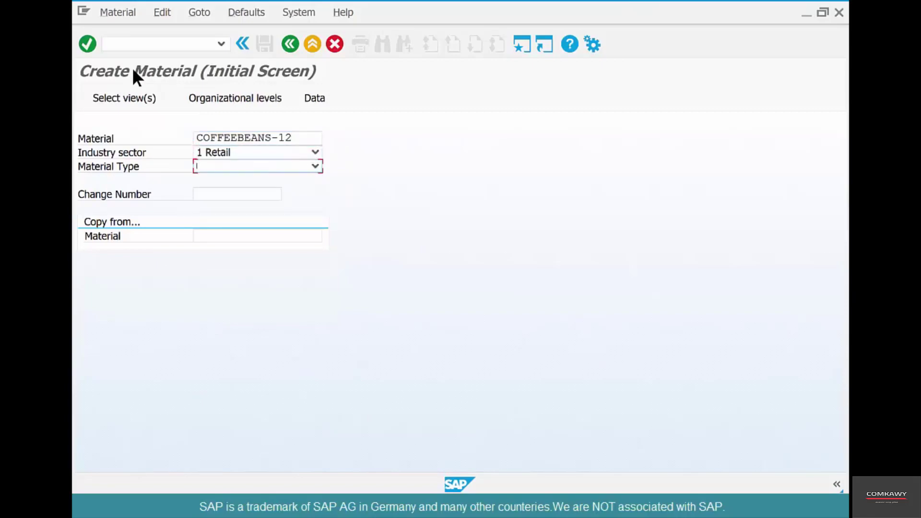
key("r")
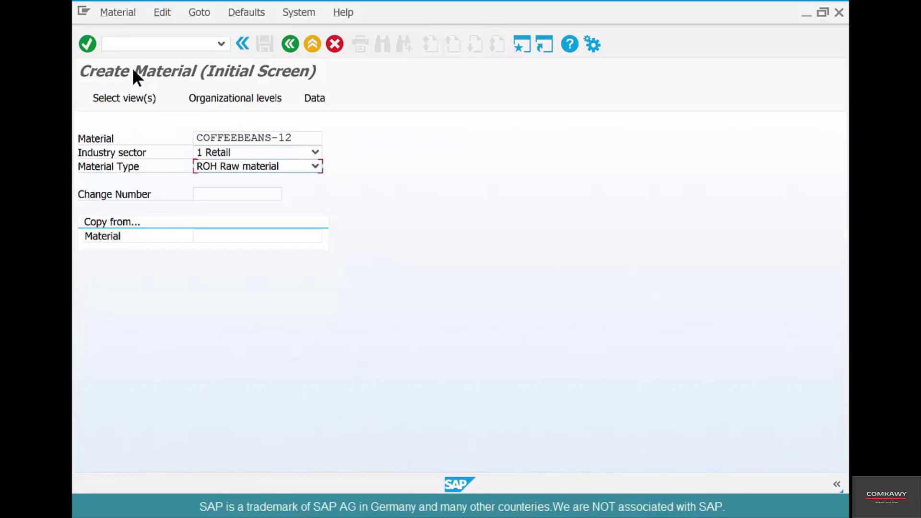
key("Return")
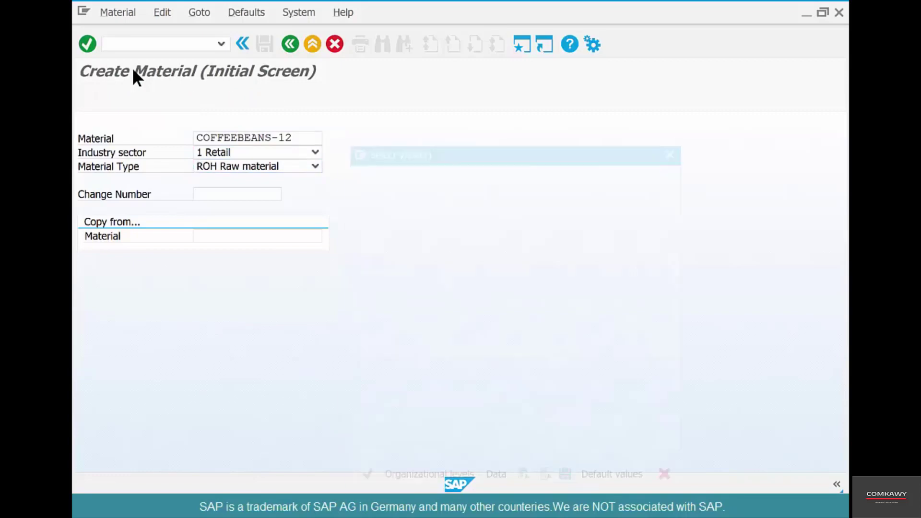
Step: Select the views Basic Data 1, Purchasing, MRP 1, MRP 2, Forecasting and Accounting 1, and confirm the selection
left_click(358, 182)
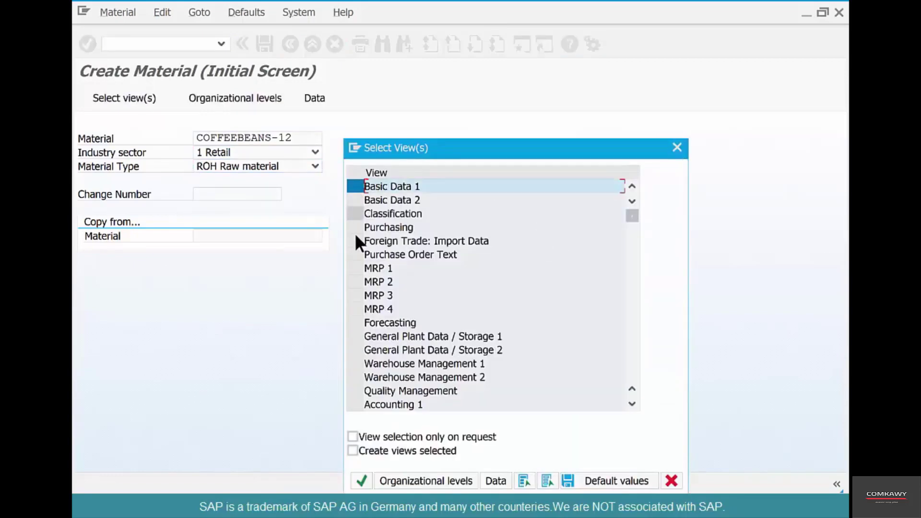
left_click(355, 227)
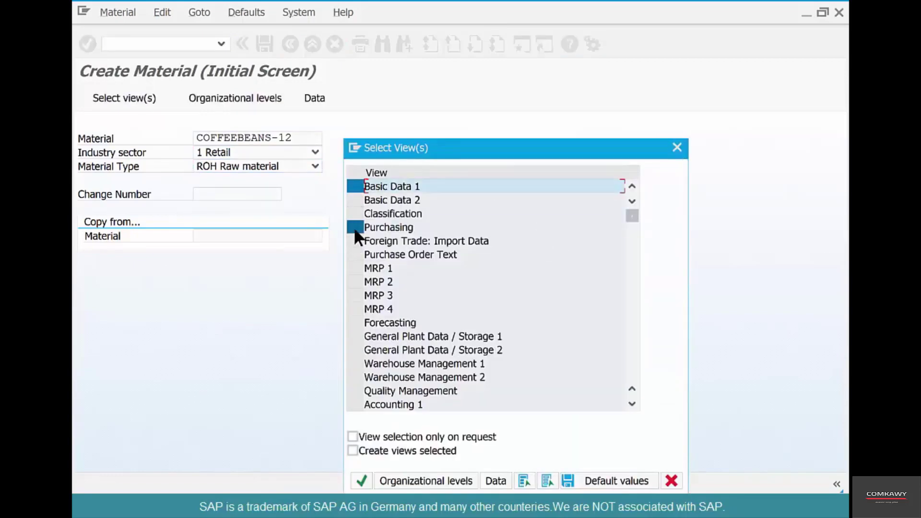
left_click(355, 268)
left_click(355, 282)
left_click(355, 403)
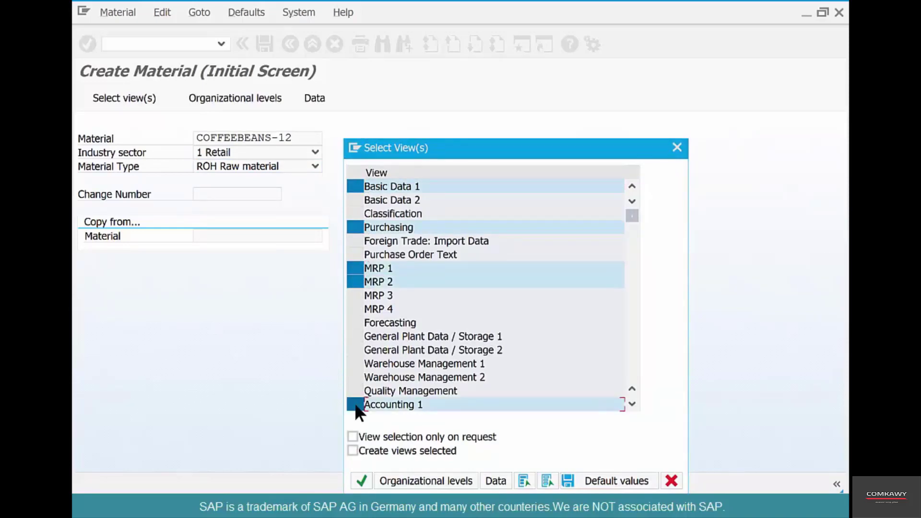
left_click(356, 323)
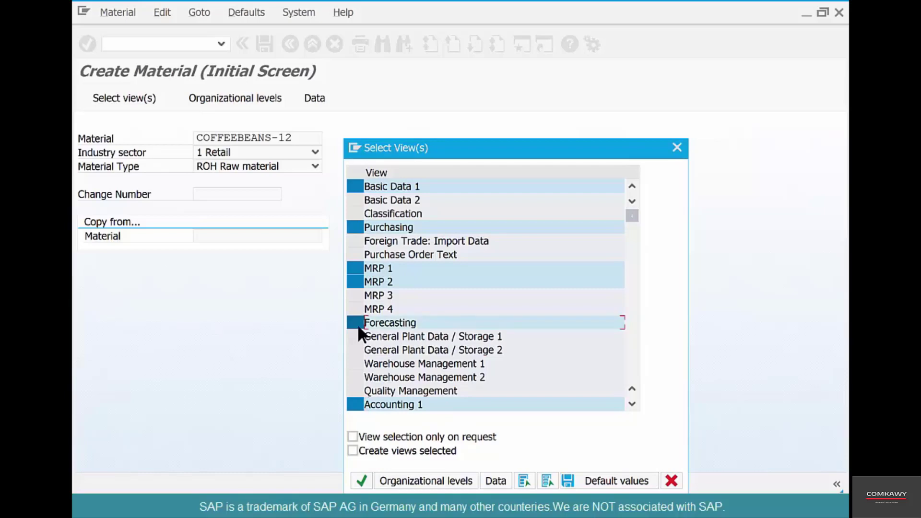
key("Return")
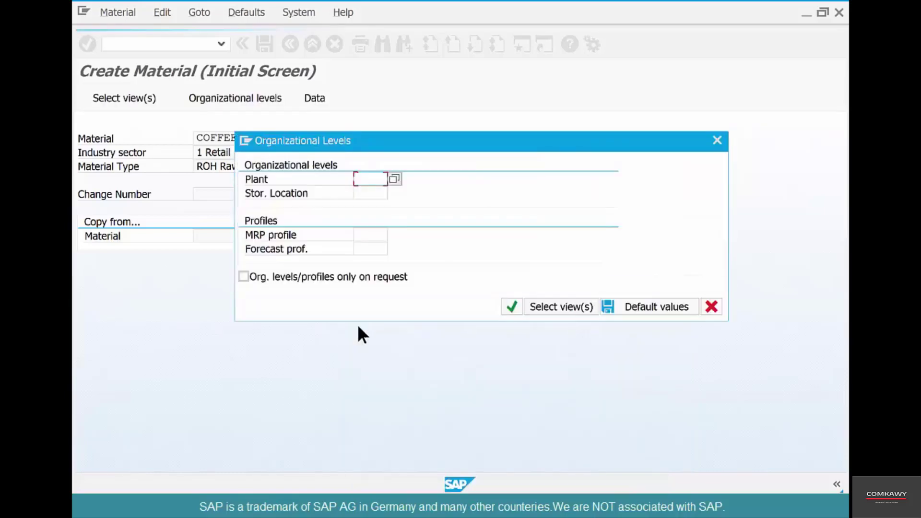
Step: Set the organizational levels to plant CHI1 and storage location COFF
type("chil")
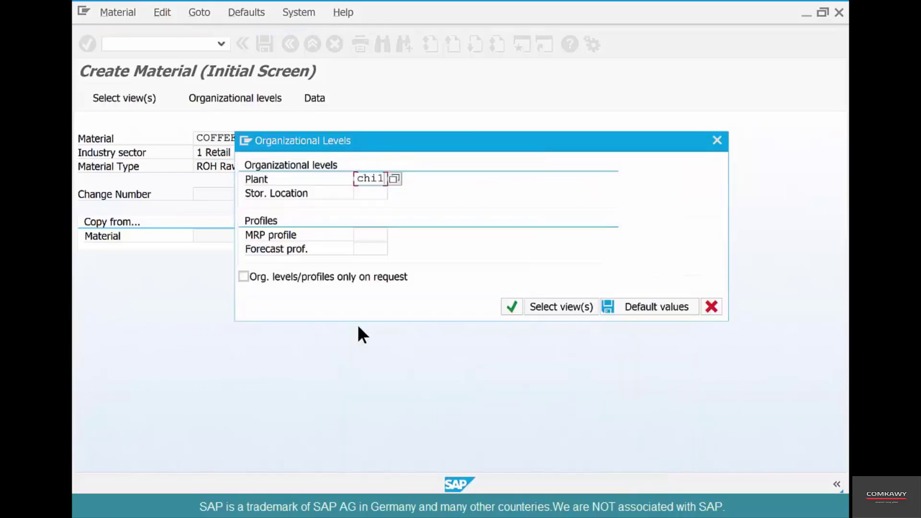
key("Tab")
type("coff")
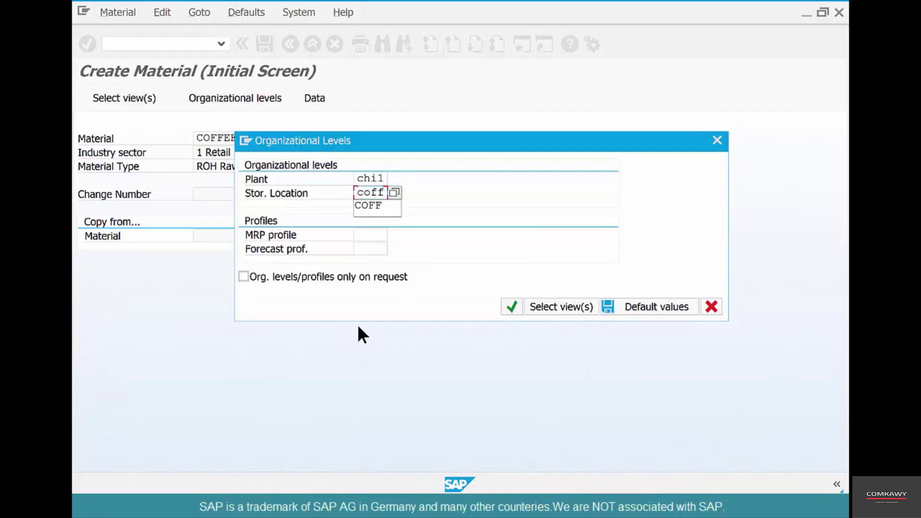
key("Return")
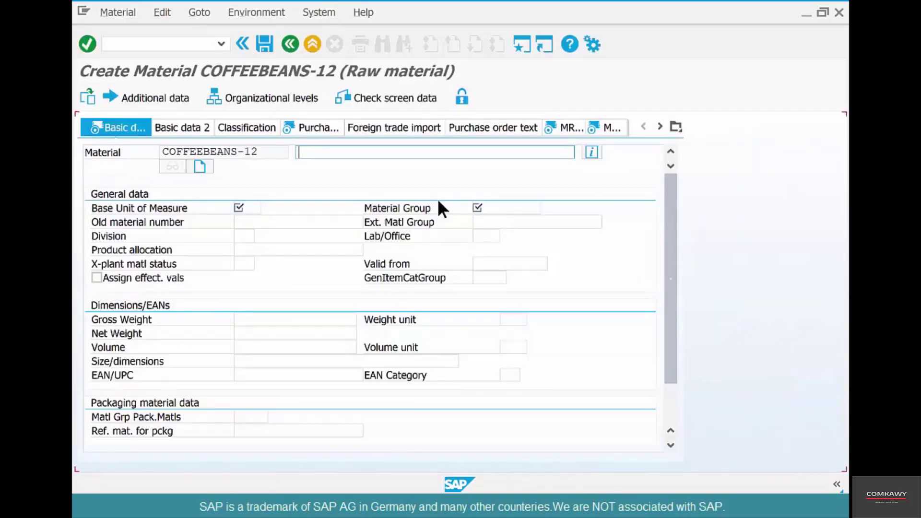
Step: Fill in the basic data with description "forecasting", base unit of measure LB and material group 015
type("forecasting")
left_click(247, 207)
type("1")
key("Tab")
type("015")
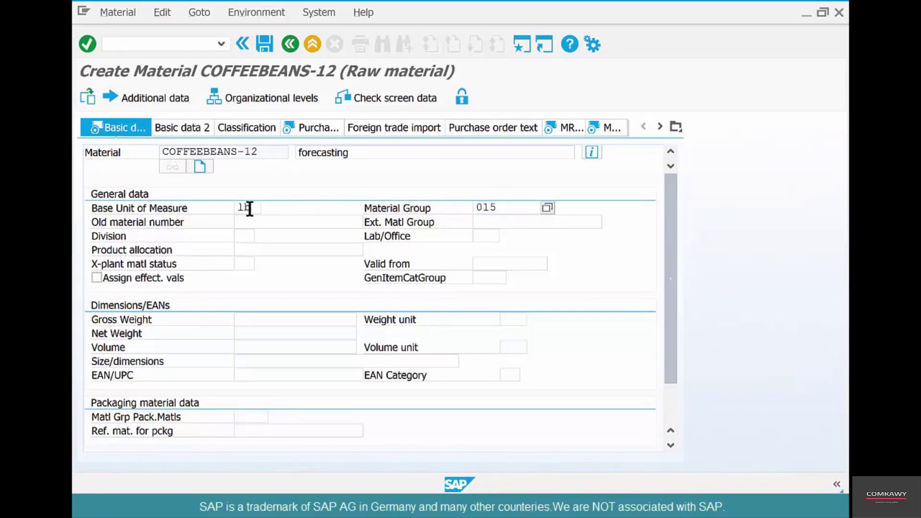
key("Return")
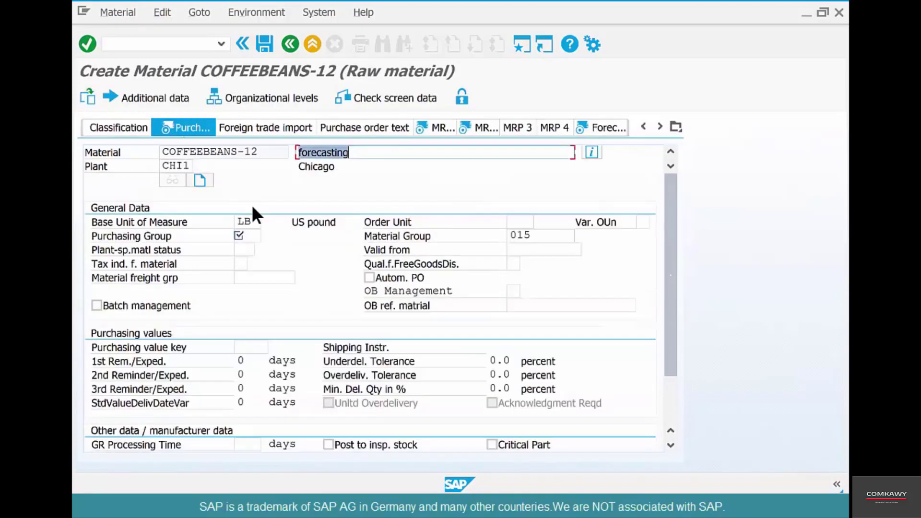
Step: Set the purchasing group to 001 in the purchasing data and continue to the MRP 1 view
left_click(245, 236)
type("001")
key("Return")
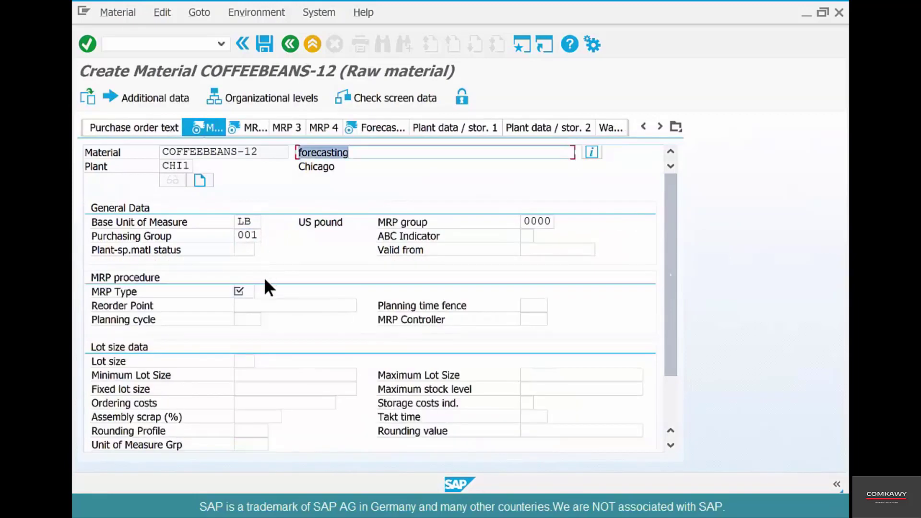
Step: Choose MRP type VV, Forecast-based planning, from the list of MRP types
left_click(239, 292)
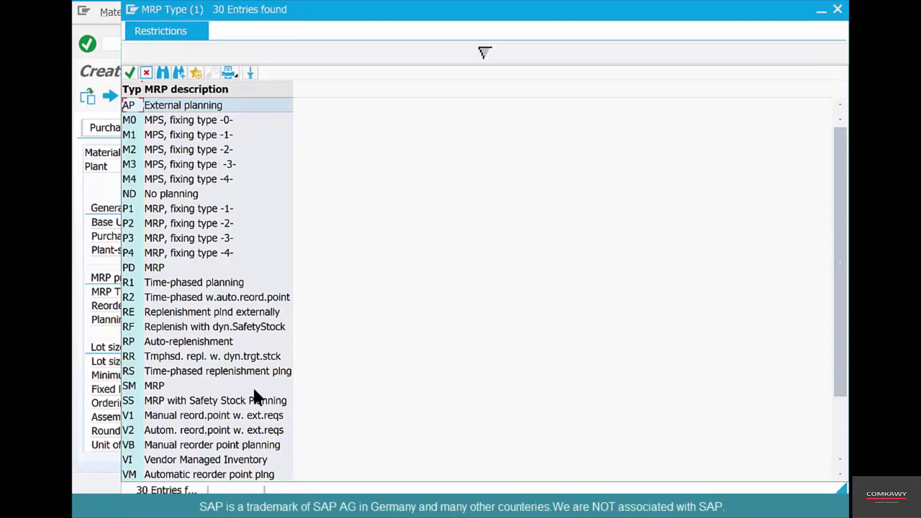
left_click(259, 444)
scroll(258, 444, "down", 2)
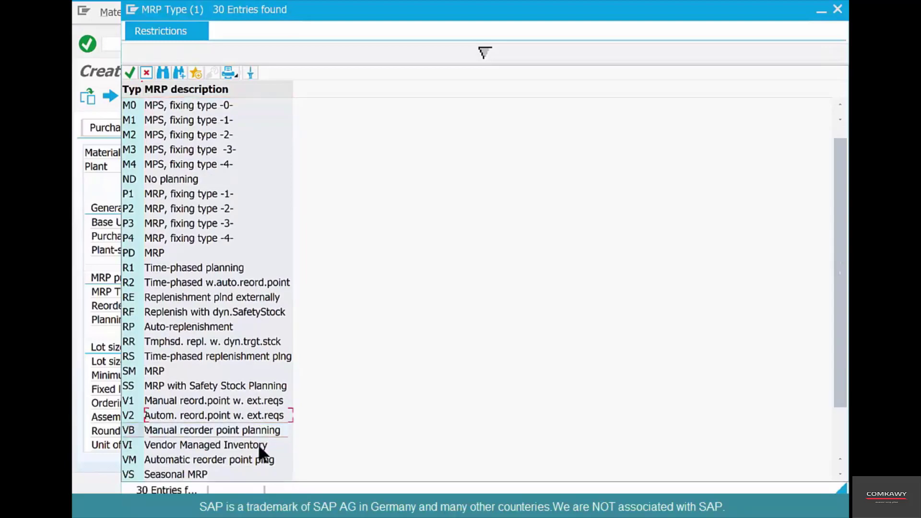
left_click(248, 431)
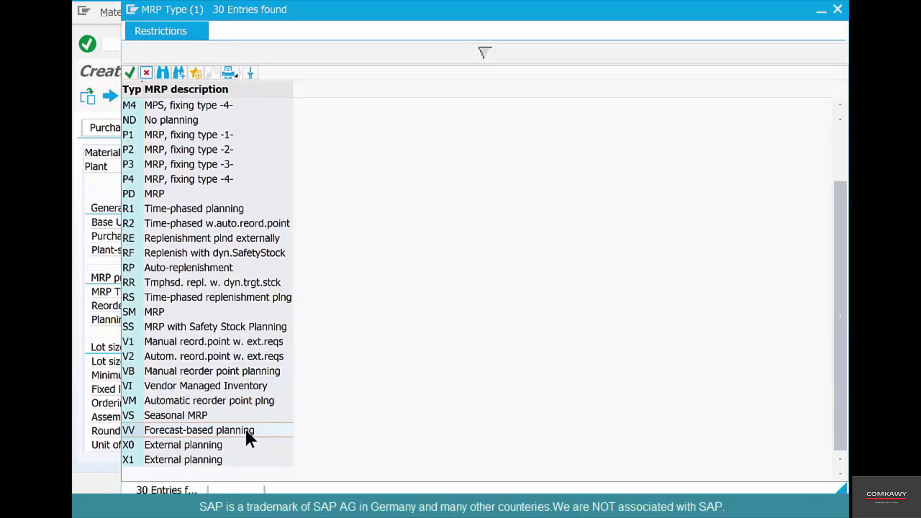
double_click(245, 427)
key("Return")
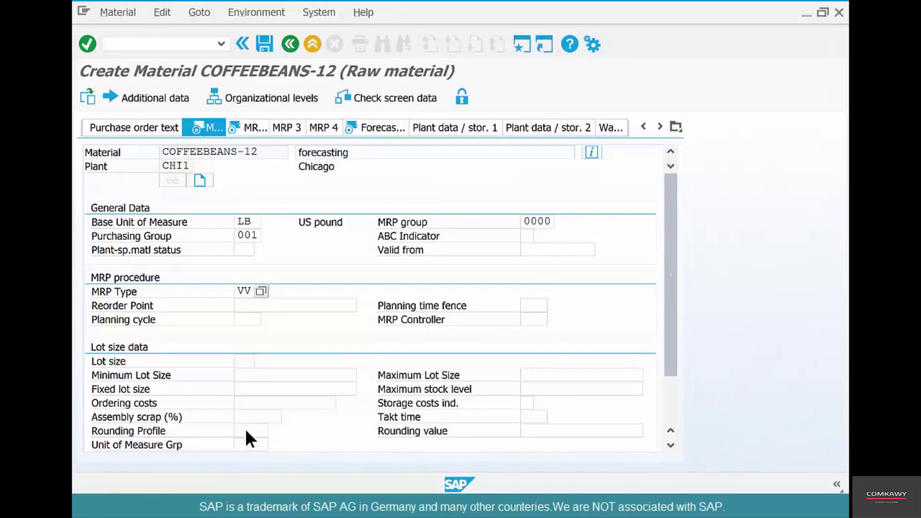
Step: Complete the MRP 1 data with MRP controller 001 and lot size EX
type("001")
key("Return")
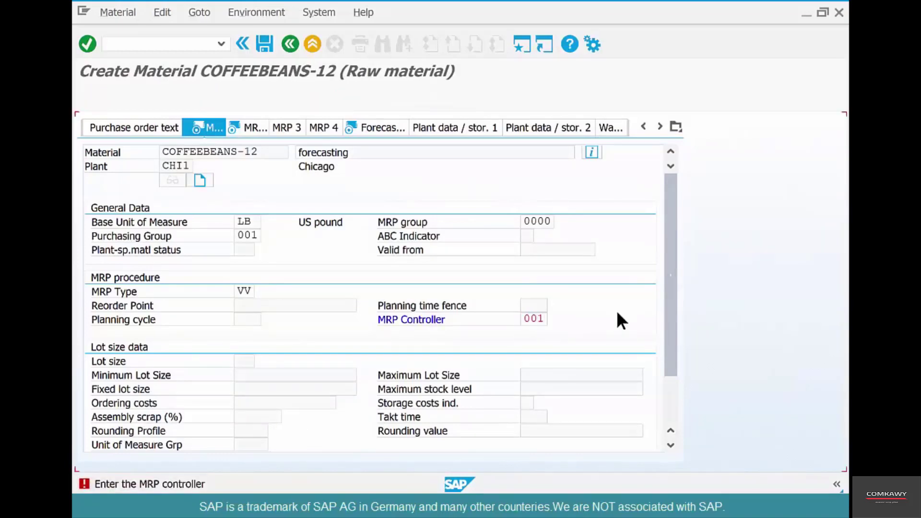
type("EX")
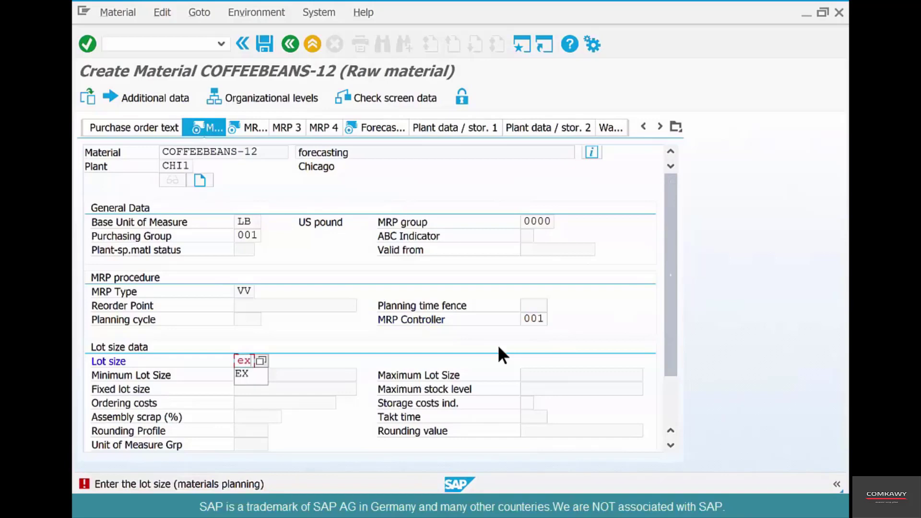
key("Return")
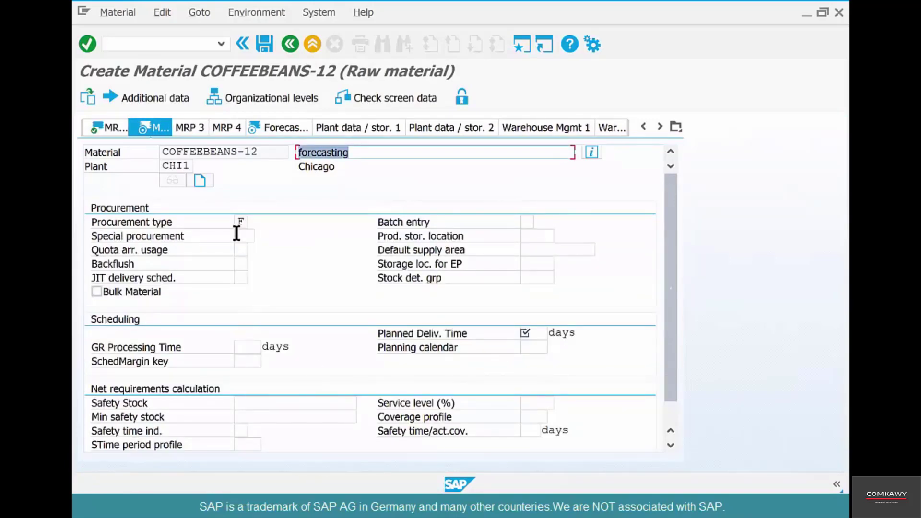
Step: Set GR processing time to 4 days, planned delivery time to 5 days and SchedMargin key to 000, and continue to the forecasting view
left_click(248, 347)
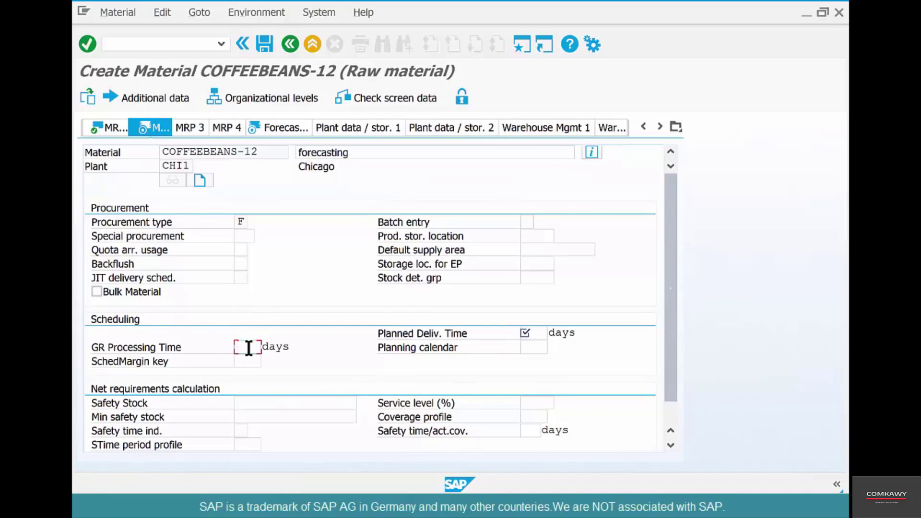
type("4")
key("Tab")
key("Up")
type("5")
key("Tab")
key("Tab")
key("Return")
type("000")
key("Return")
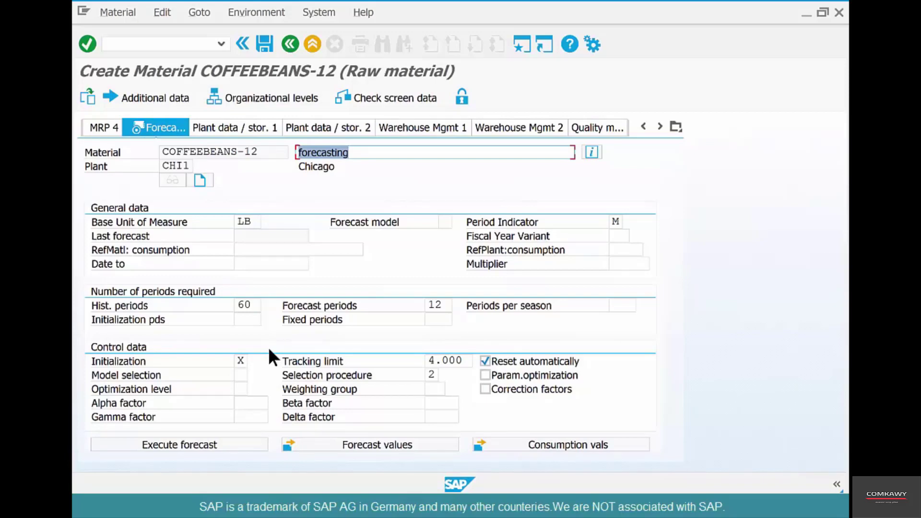
Step: Examine the initialization, forecast periods and periods per season fields, and the list of available period indicators
left_click(243, 362)
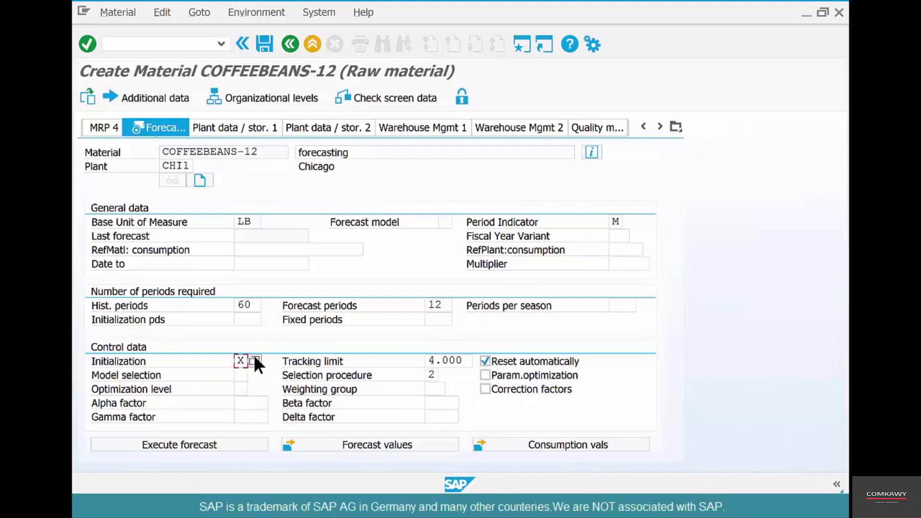
left_click(442, 306)
left_click(632, 307)
key("shift+Tab")
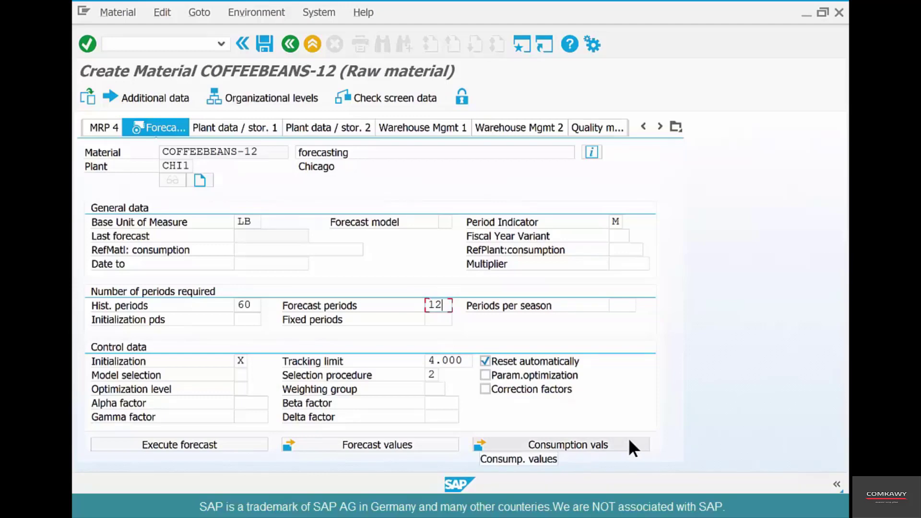
left_click(622, 221)
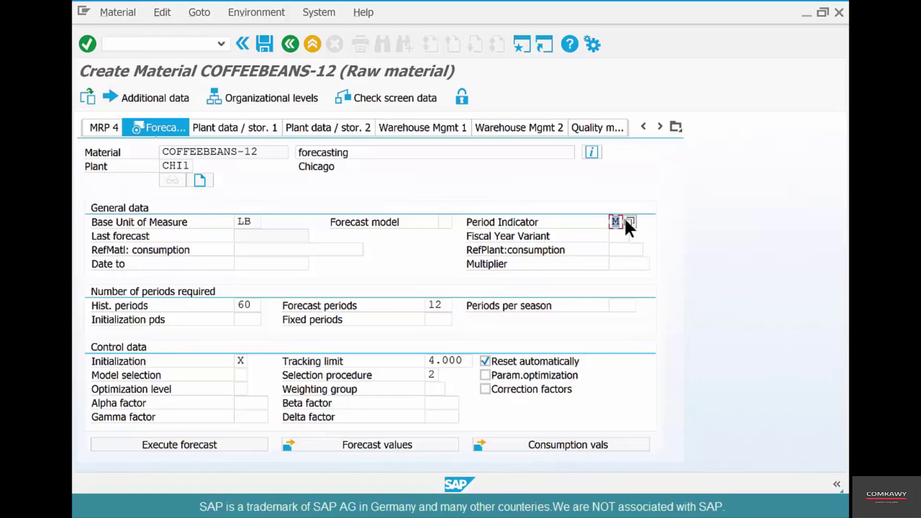
left_click(628, 221)
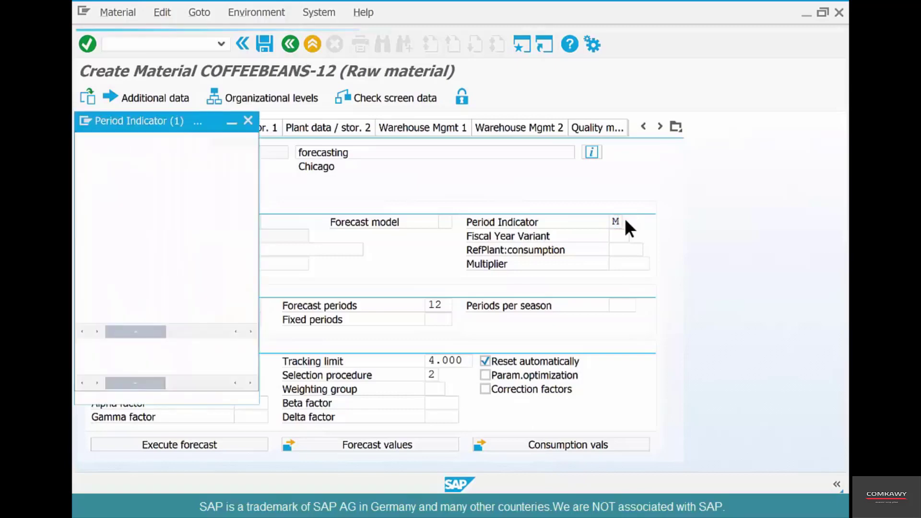
left_click_drag(168, 121, 708, 90)
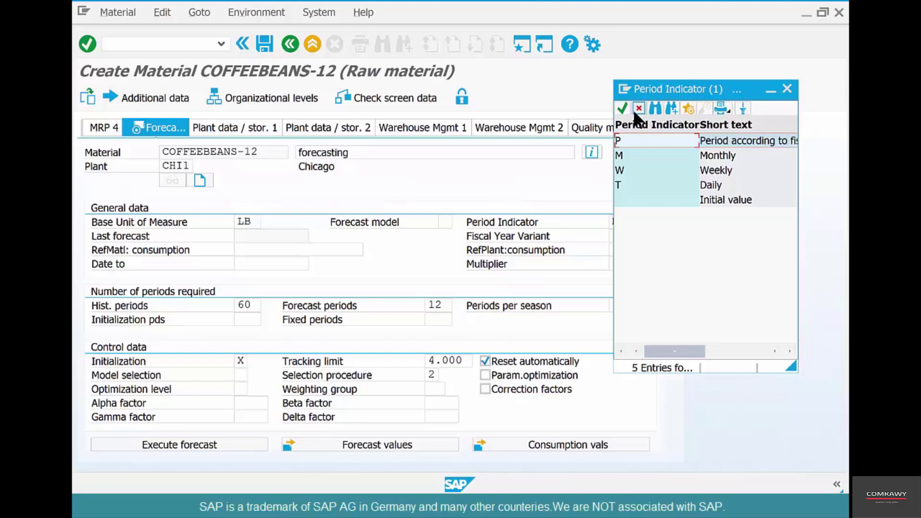
double_click(640, 149)
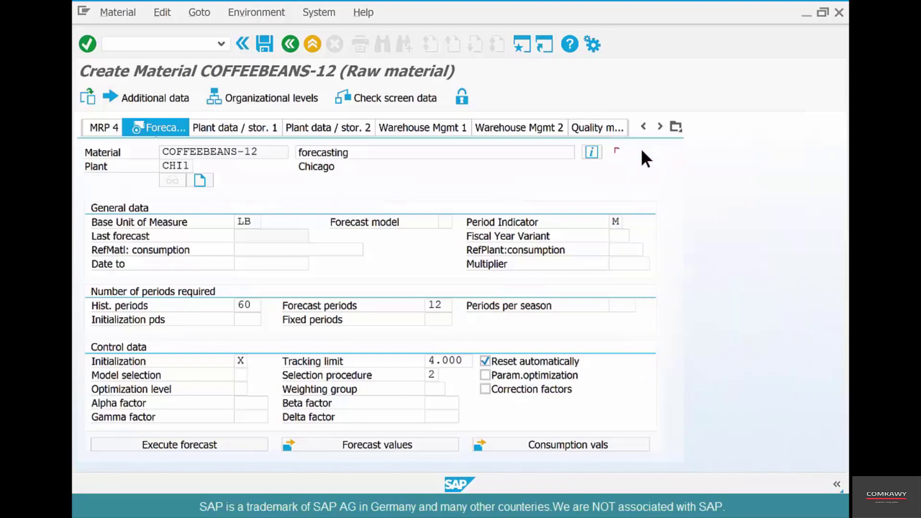
Step: Open the material's consumption values from the forecasting data
double_click(438, 304)
left_click(618, 456)
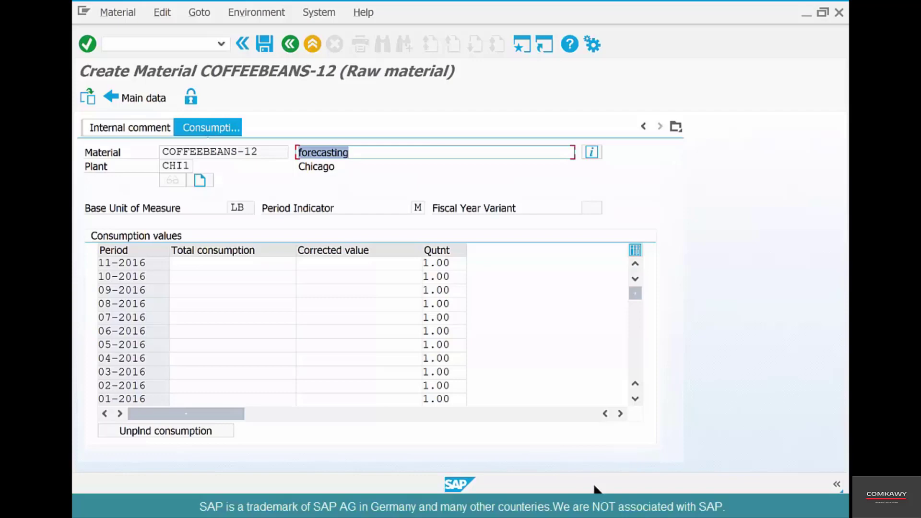
Step: Enter total consumption of 100, 110, 120, 90, 50, 99, 89, 120, 140, 110 and 110 for periods 11-2016 back to 01-2016
left_click(207, 263)
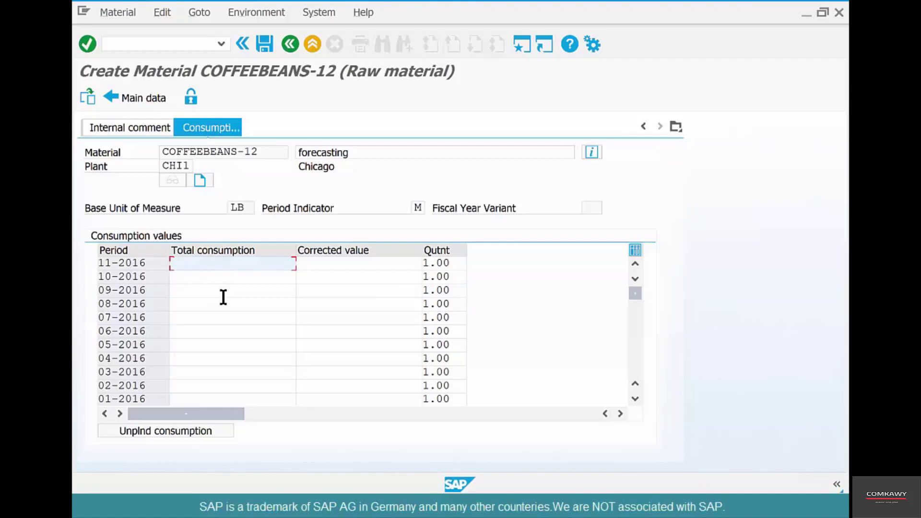
key("ctrl+v")
key("Return")
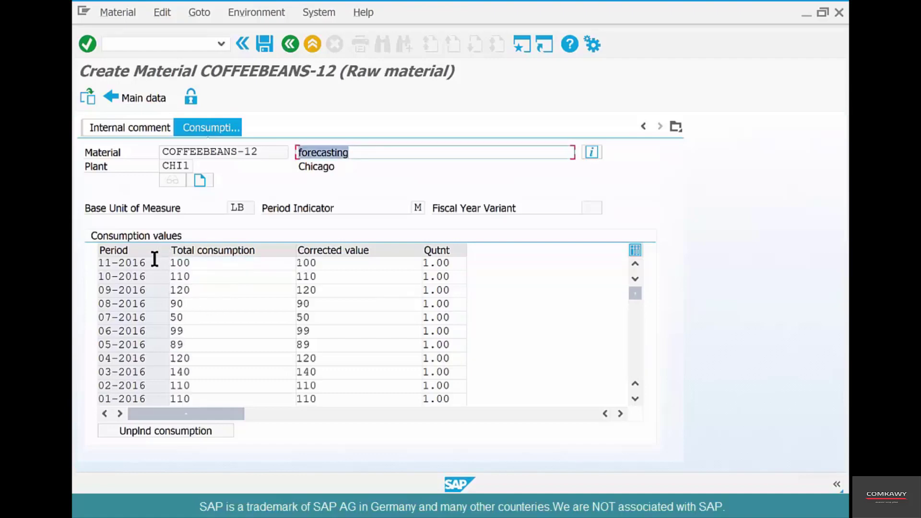
double_click(107, 263)
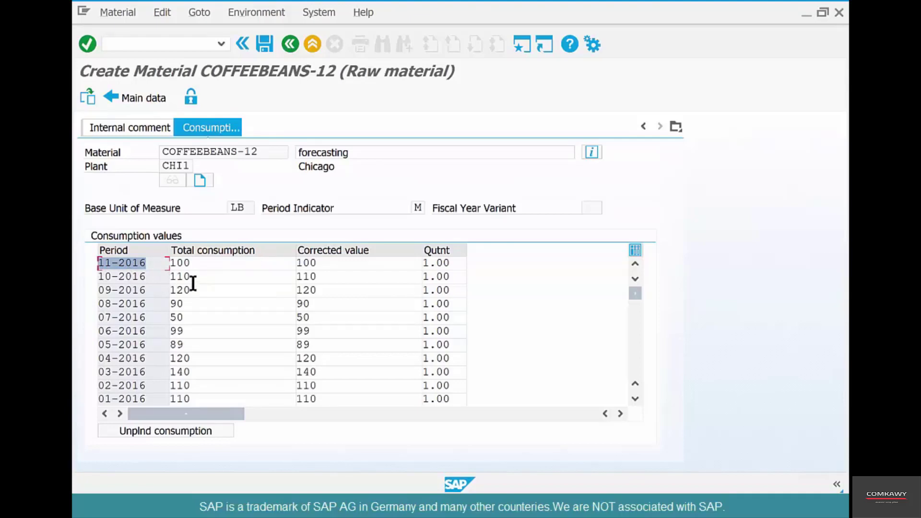
left_click(217, 289)
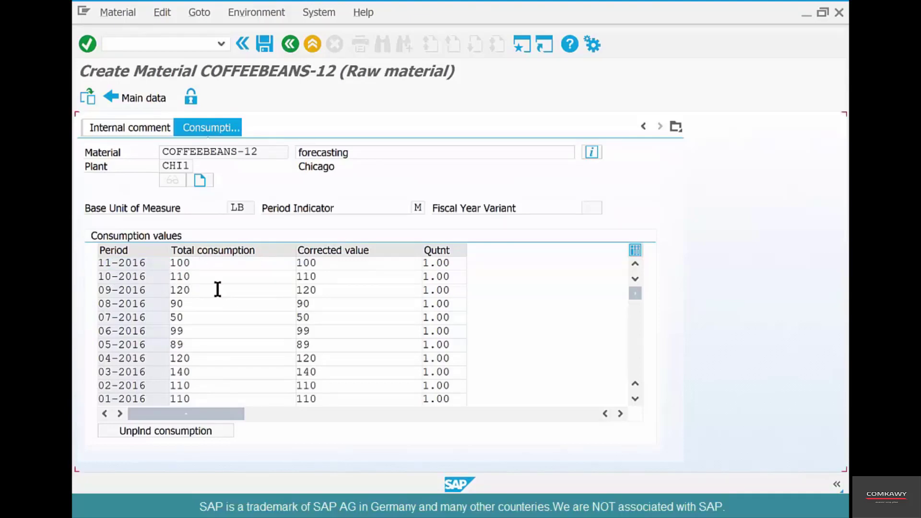
Step: Set the total consumption for period 12-2015 to 110 and return to the material's main forecasting data
scroll(218, 288, "down", 1)
left_click(201, 370)
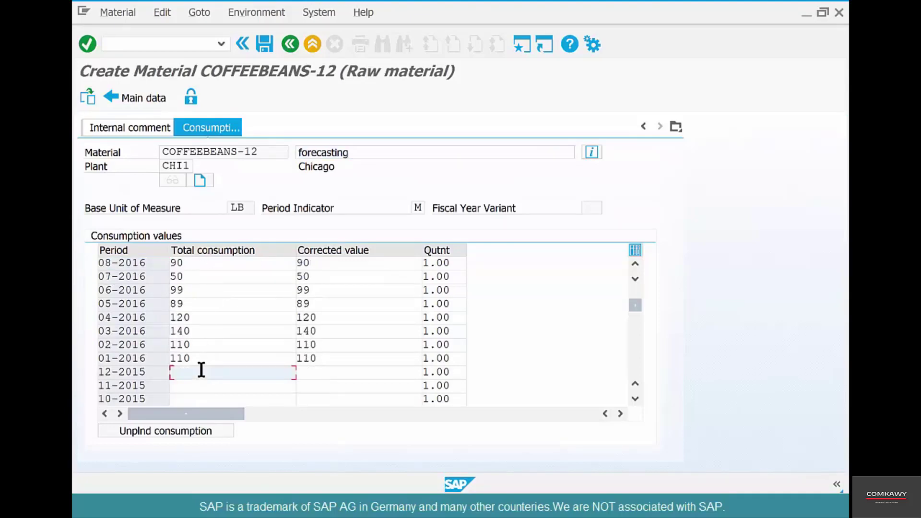
type("110")
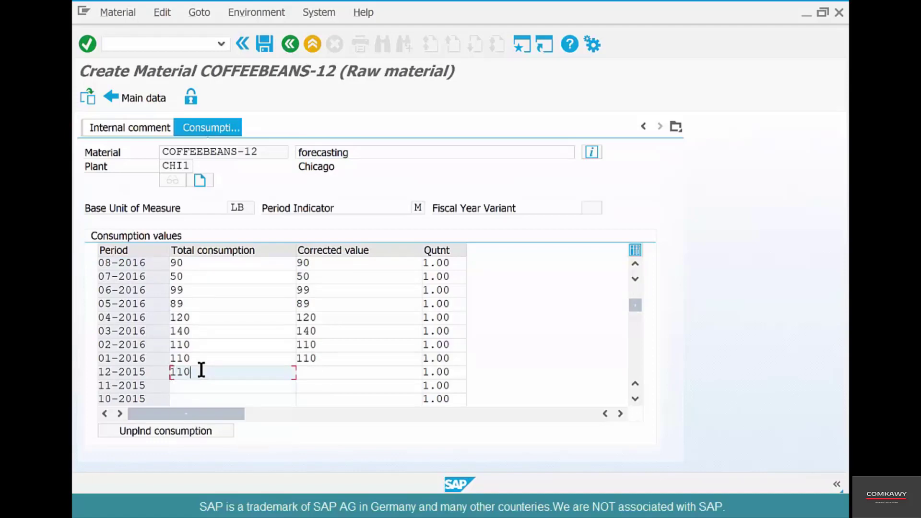
key("Return")
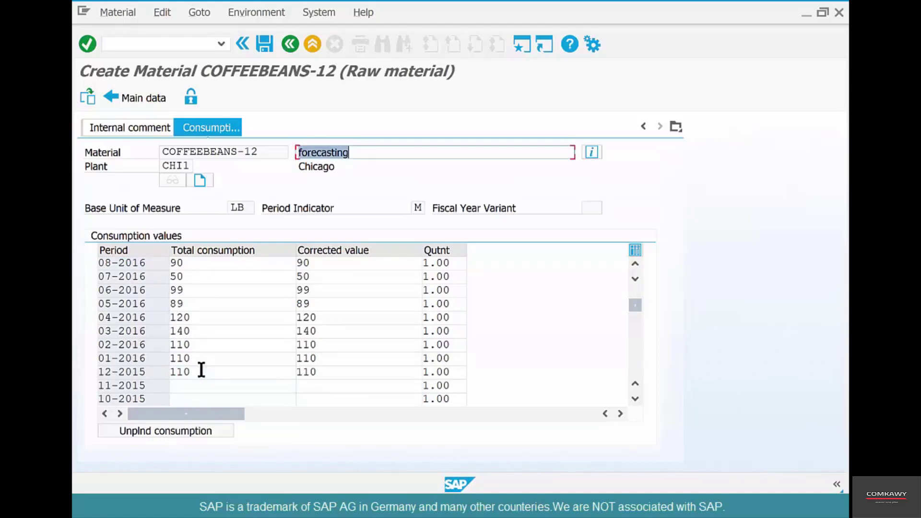
left_click(88, 42)
left_click(140, 97)
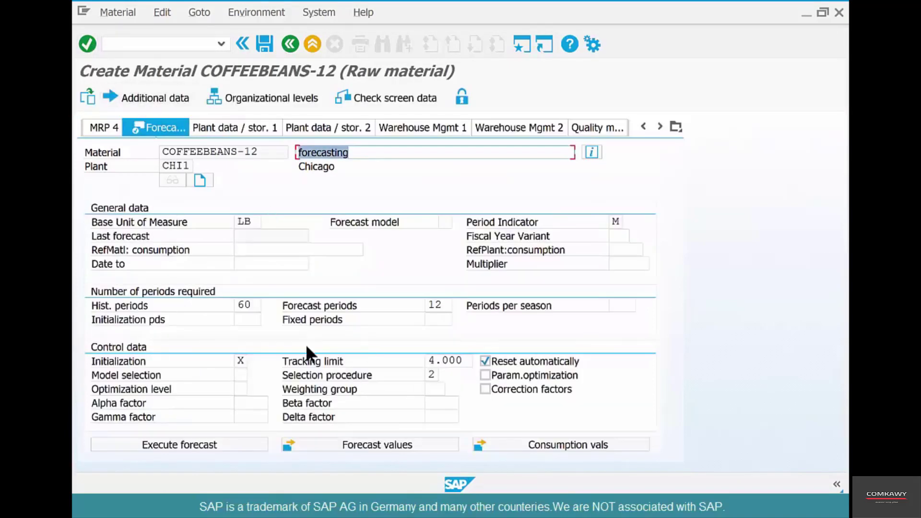
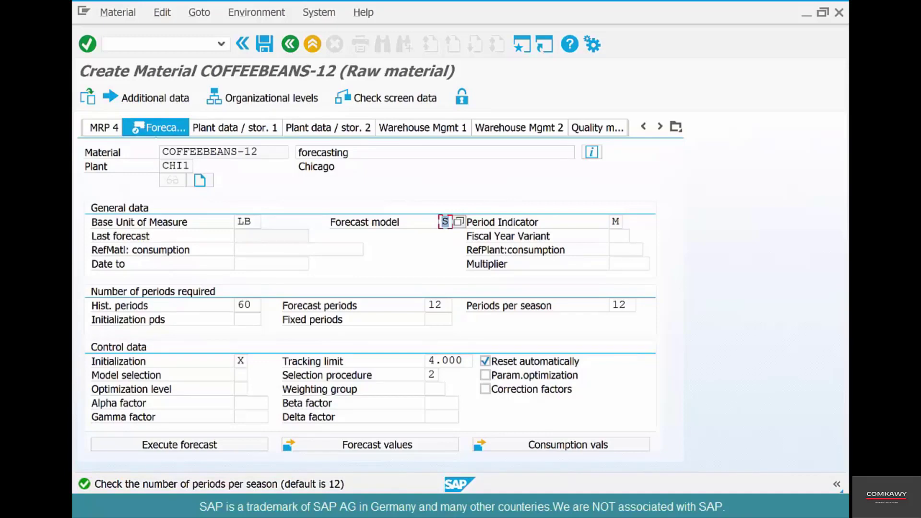
Step: Try to execute the seasonal forecast from 11-2016 using the Winters procedure with 12 periods per season
left_click(246, 444)
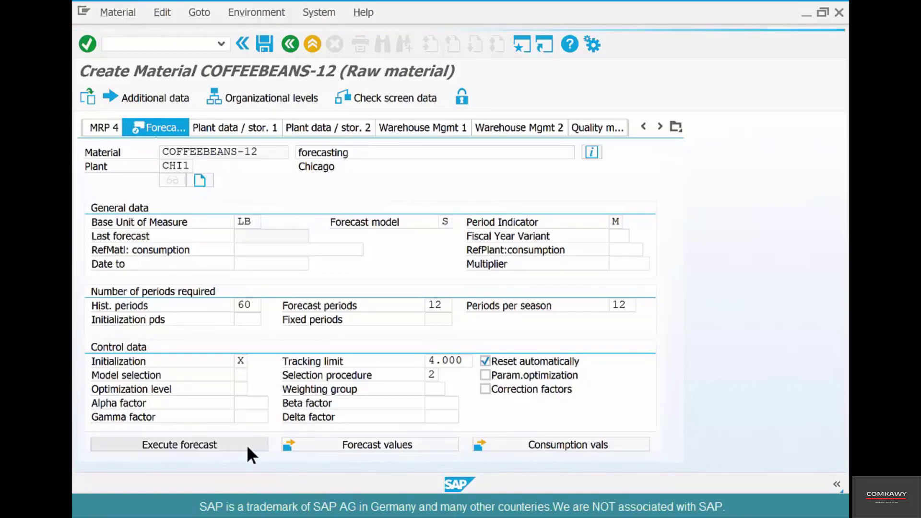
double_click(209, 281)
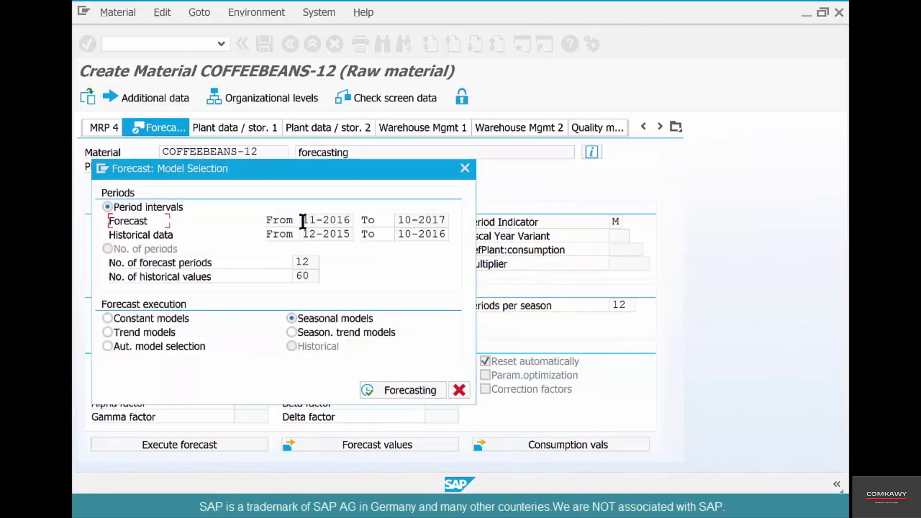
left_click_drag(304, 222, 354, 222)
left_click(400, 221)
left_click_drag(399, 222, 456, 221)
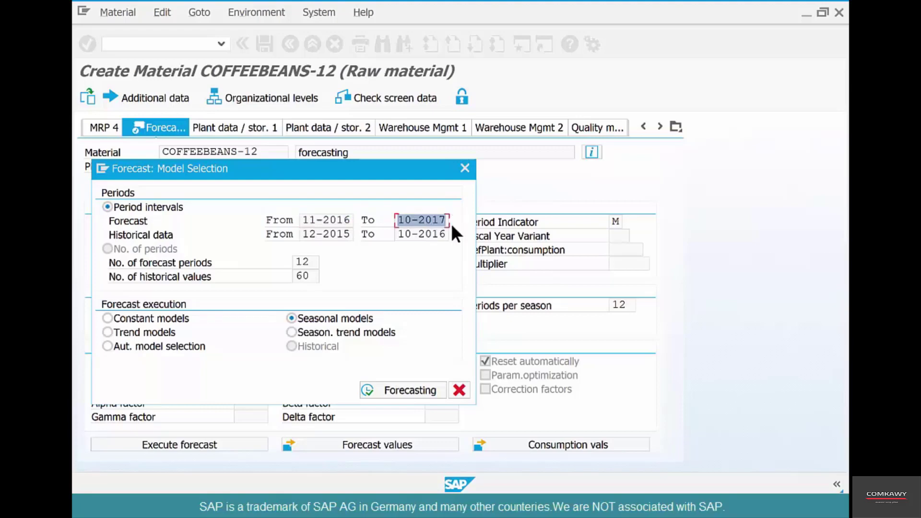
left_click_drag(307, 233, 454, 227)
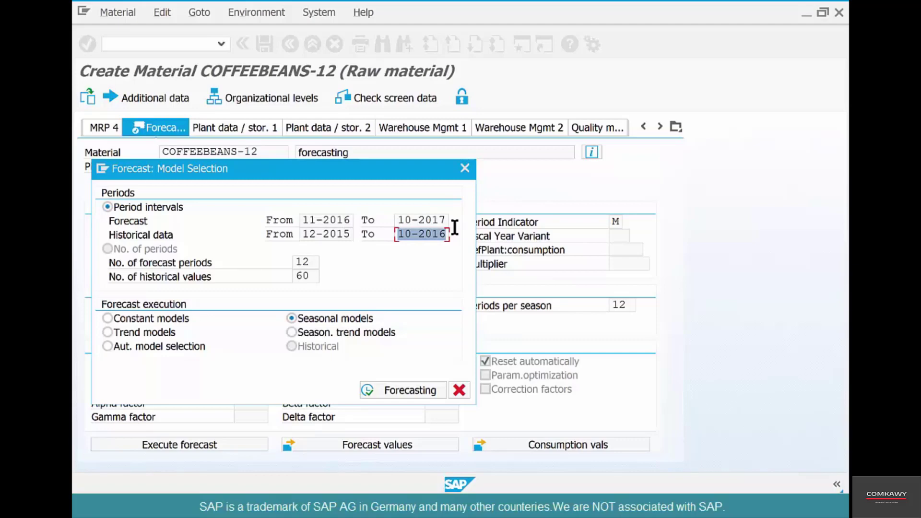
left_click(379, 392)
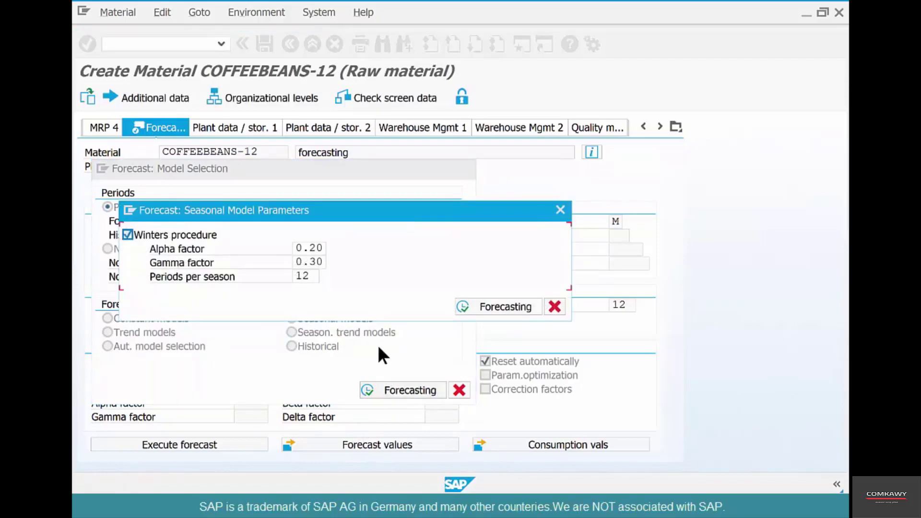
left_click(500, 305)
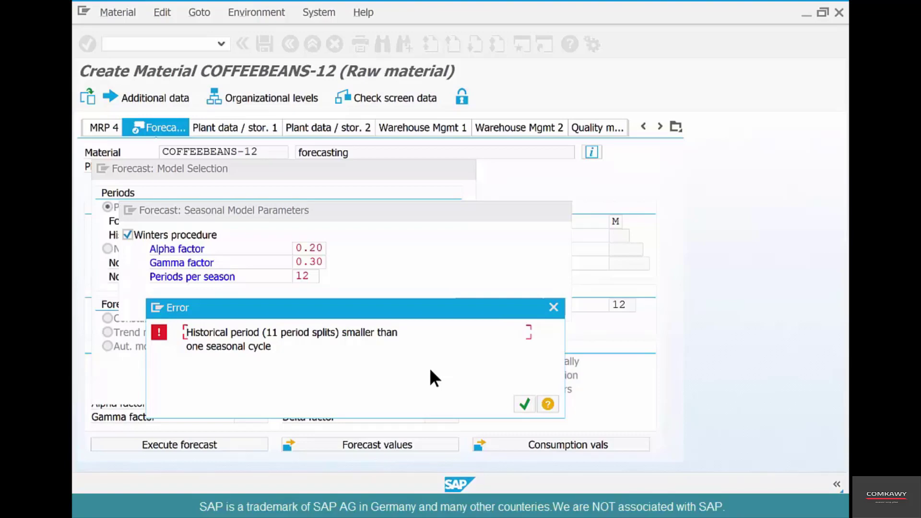
left_click(521, 405)
left_click(559, 312)
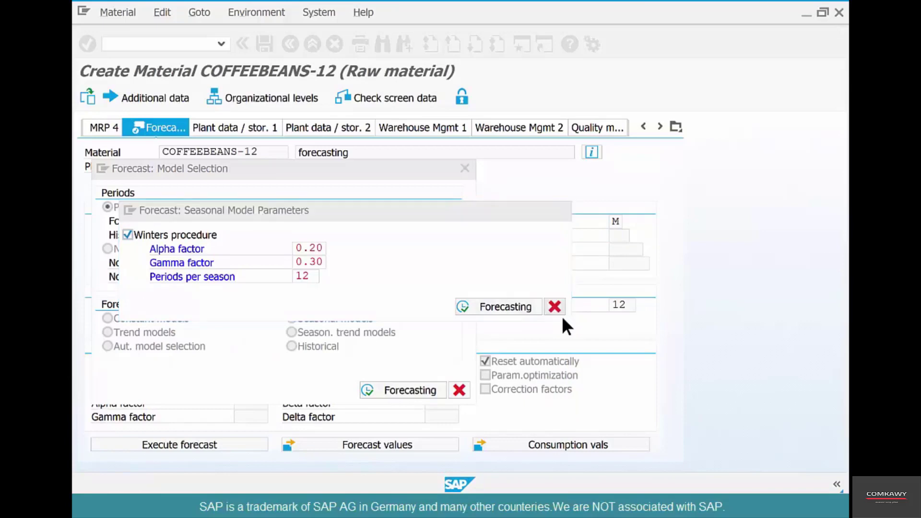
Step: Add a total consumption of 120 for period 11-2015 and return to the material's main forecasting data
left_click(614, 446)
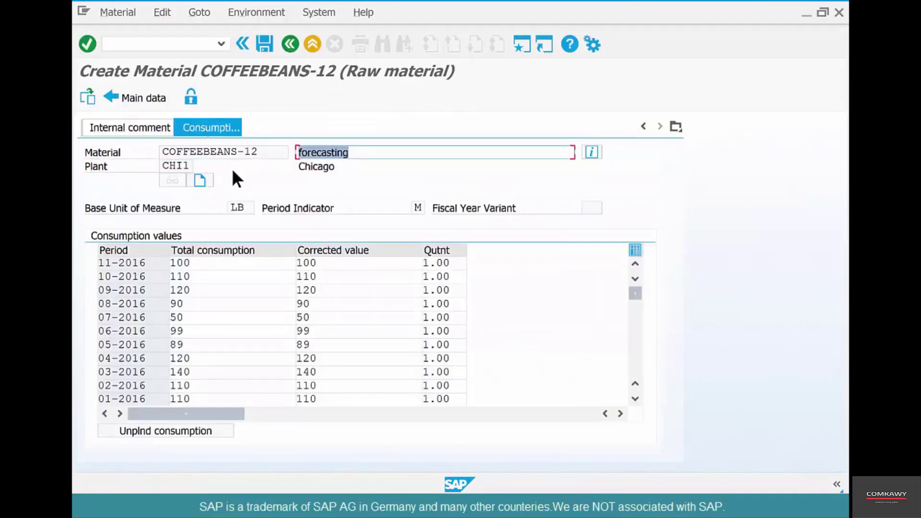
scroll(384, 338, "down", 1)
scroll(379, 341, "down", 1)
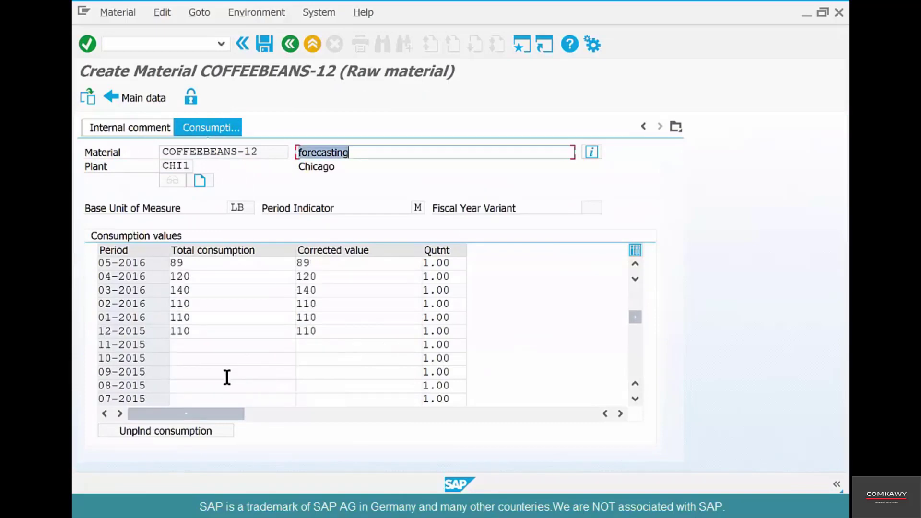
left_click(210, 344)
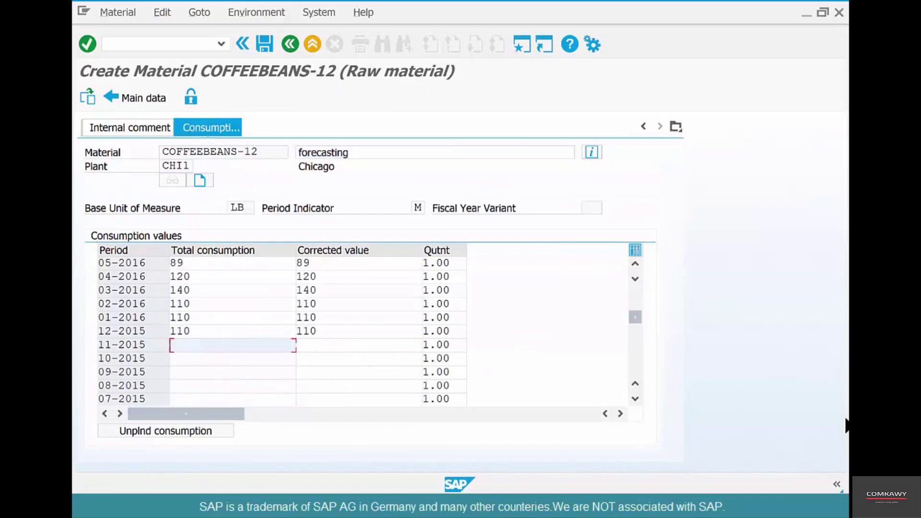
type("1")
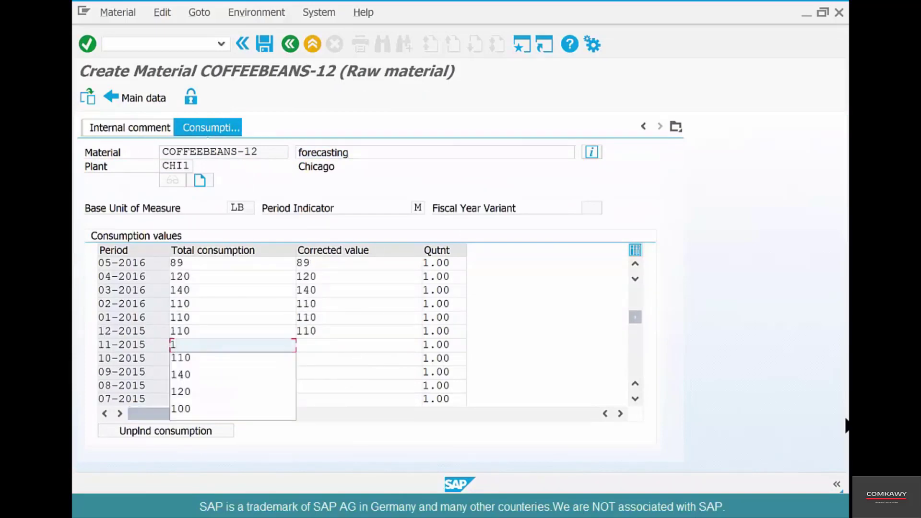
type("20")
key("Return")
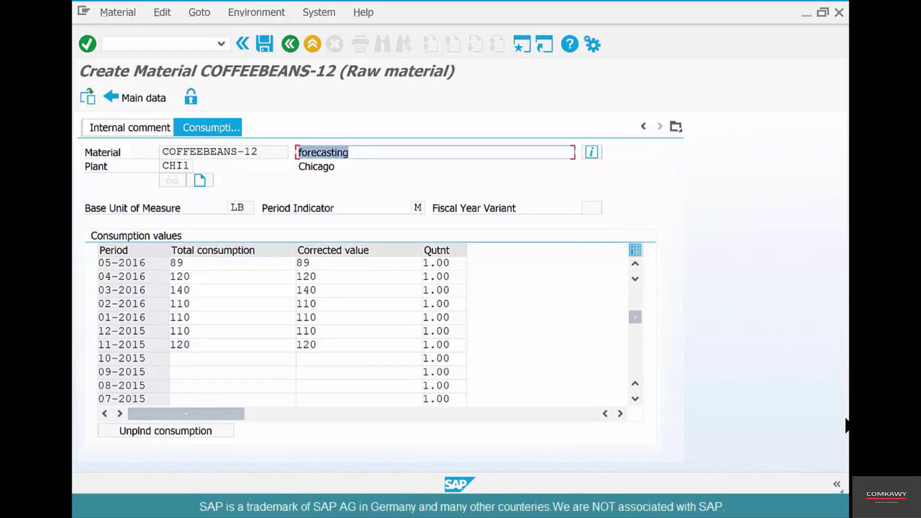
left_click(127, 90)
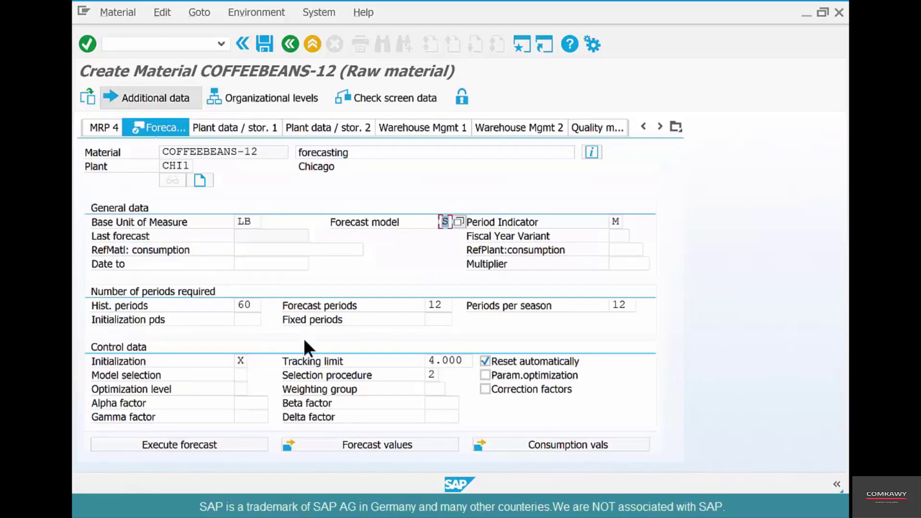
Step: Execute the forecast from 11-2016 with seasonal models and the Winters procedure, alpha factor 0.20 and gamma factor 0.30
left_click(215, 446)
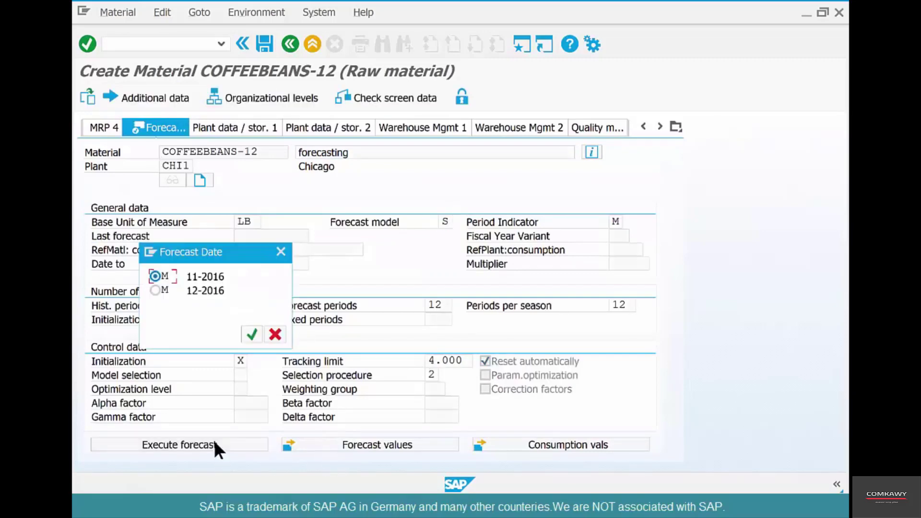
left_click(253, 335)
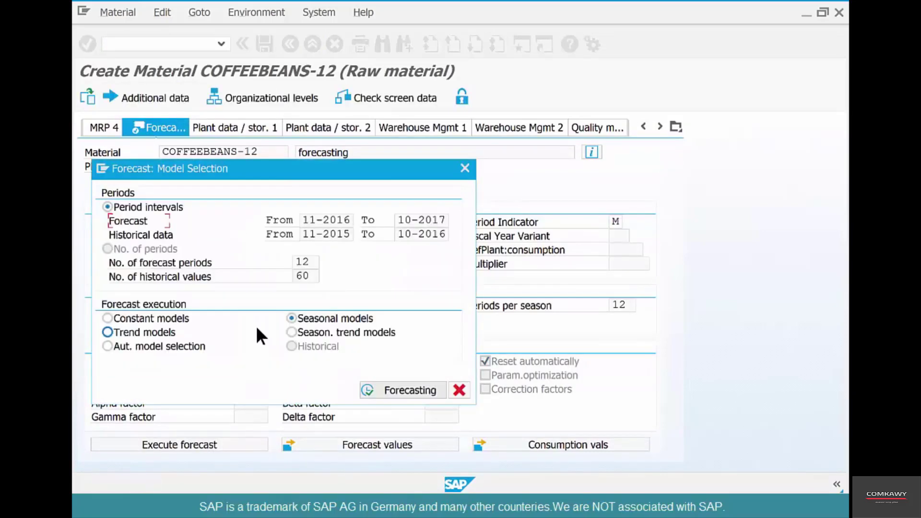
left_click(402, 390)
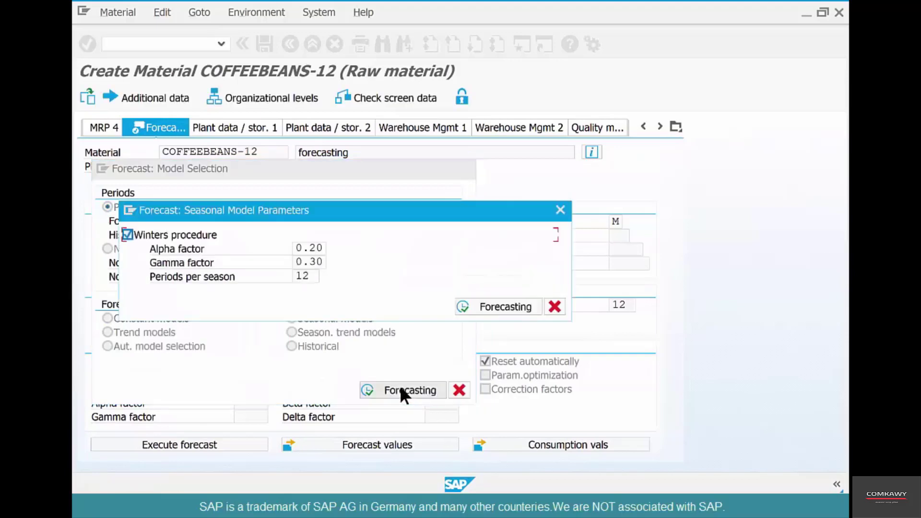
left_click(477, 308)
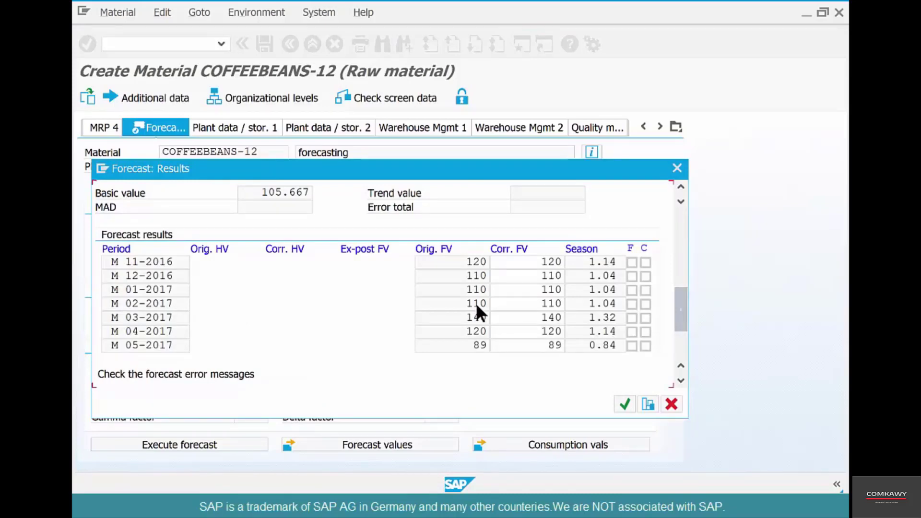
Step: Set the corrected forecast value for 11-2016 to 110 and accept the forecast results
left_click(126, 262)
left_click_drag(126, 263, 174, 261)
left_click(132, 274)
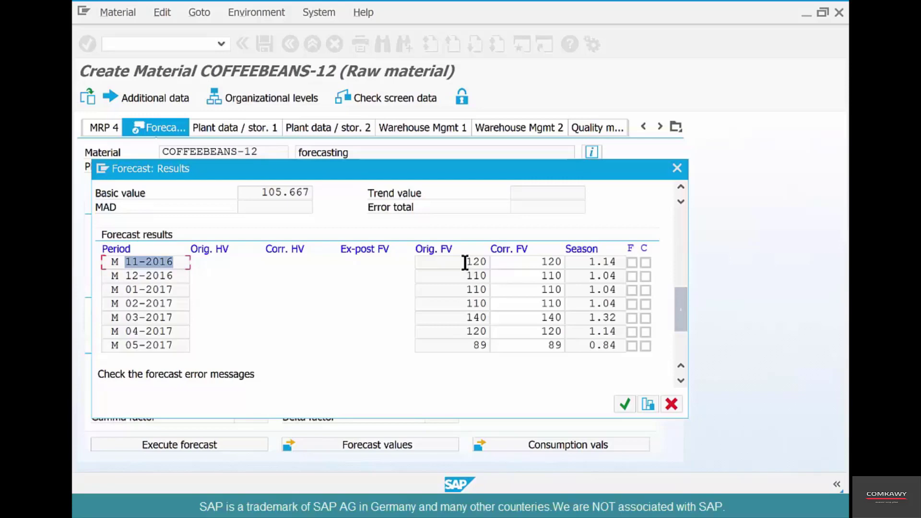
left_click_drag(471, 261, 566, 261)
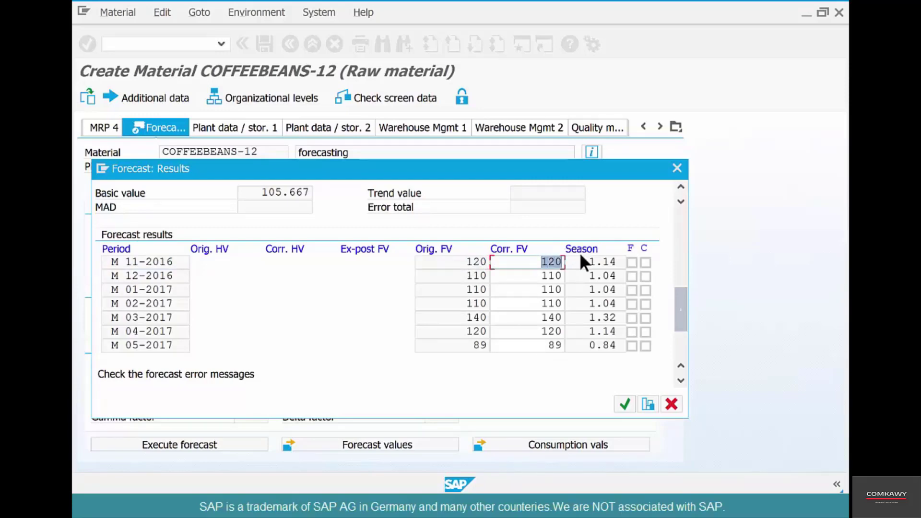
type("110")
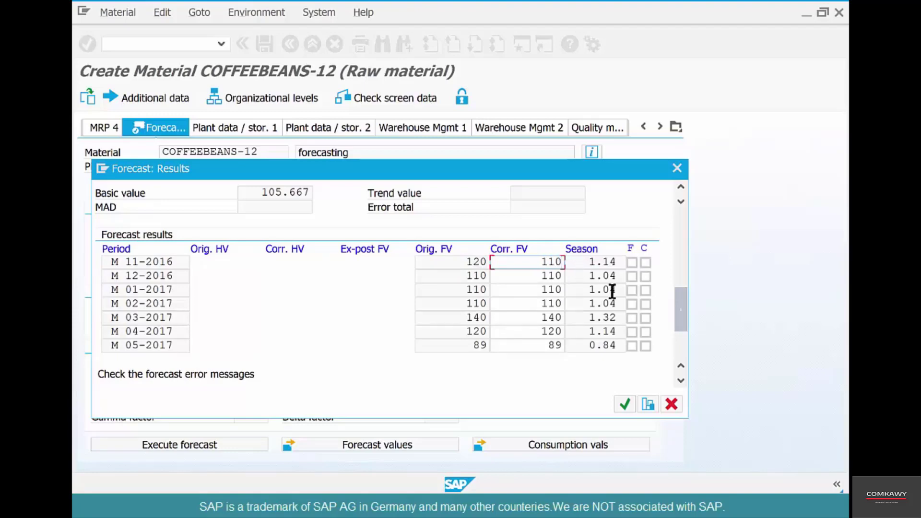
left_click_drag(584, 262, 626, 263)
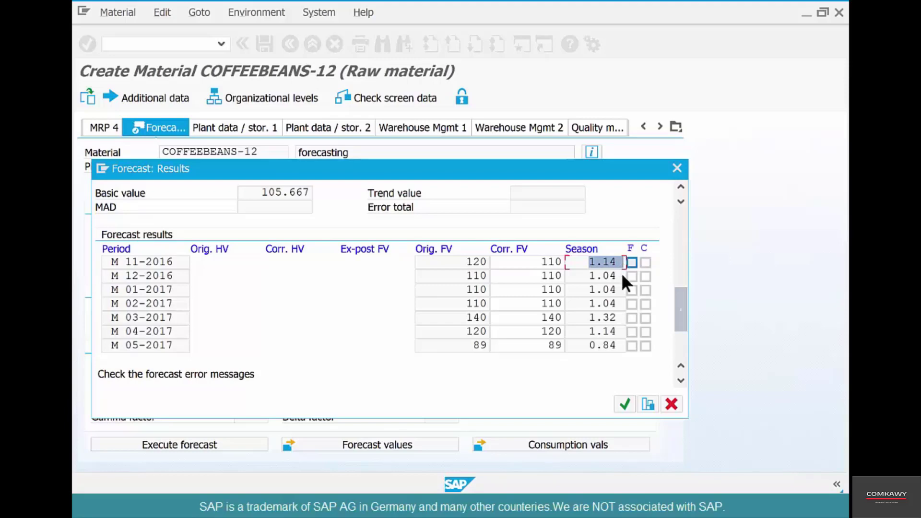
left_click(624, 405)
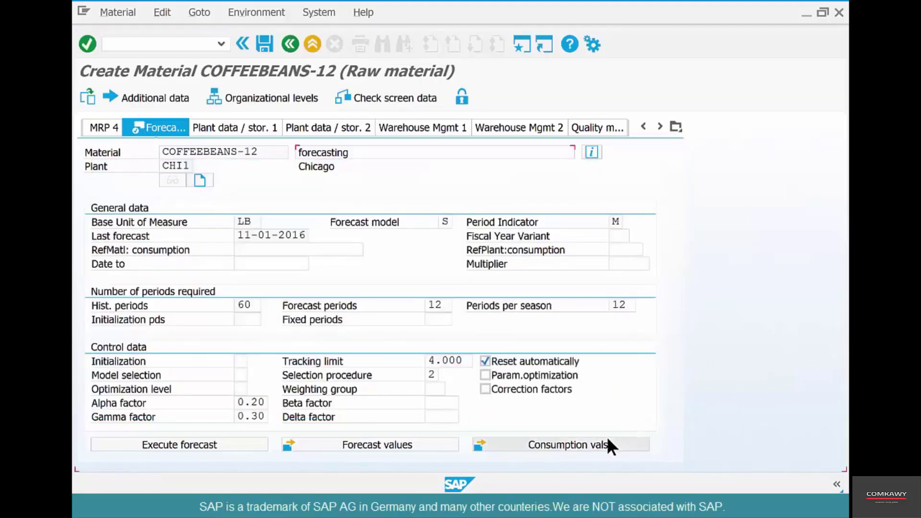
Step: Assign valuation class 3000 and set price control to V in the material's accounting data
key("Return")
left_click(252, 291)
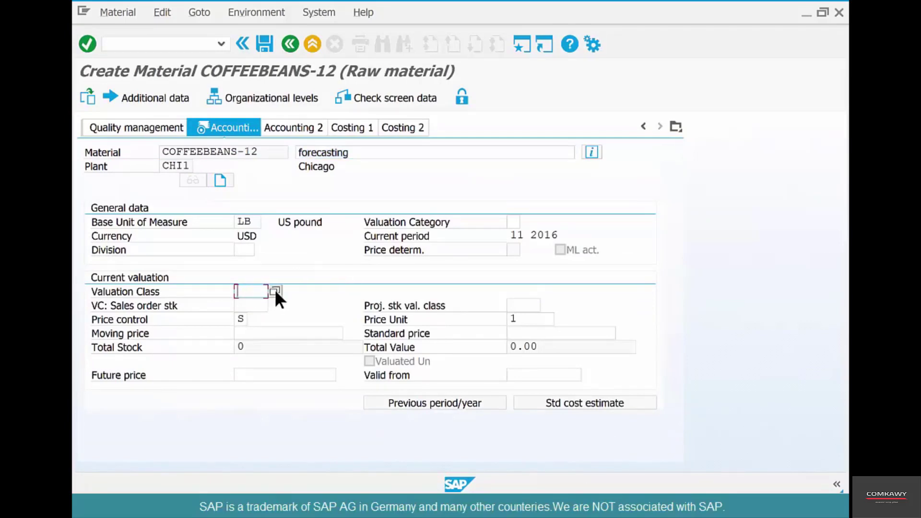
left_click(275, 291)
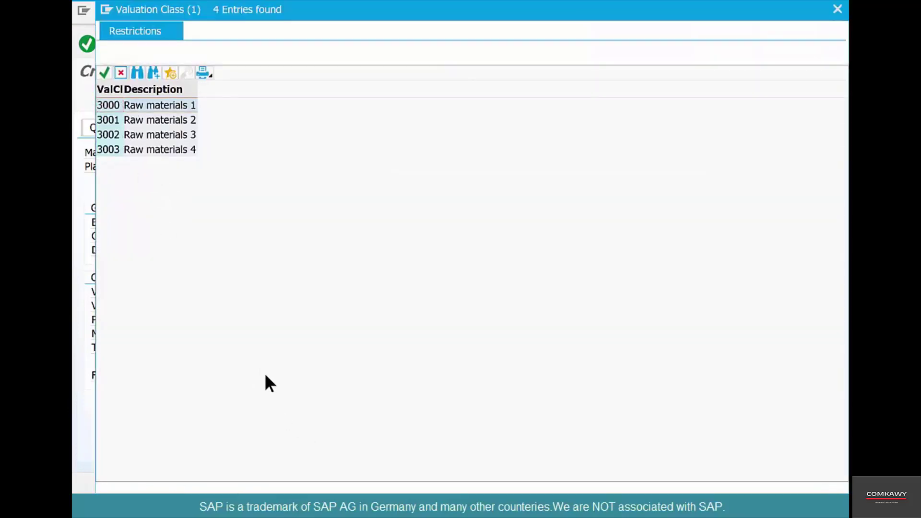
key("Escape")
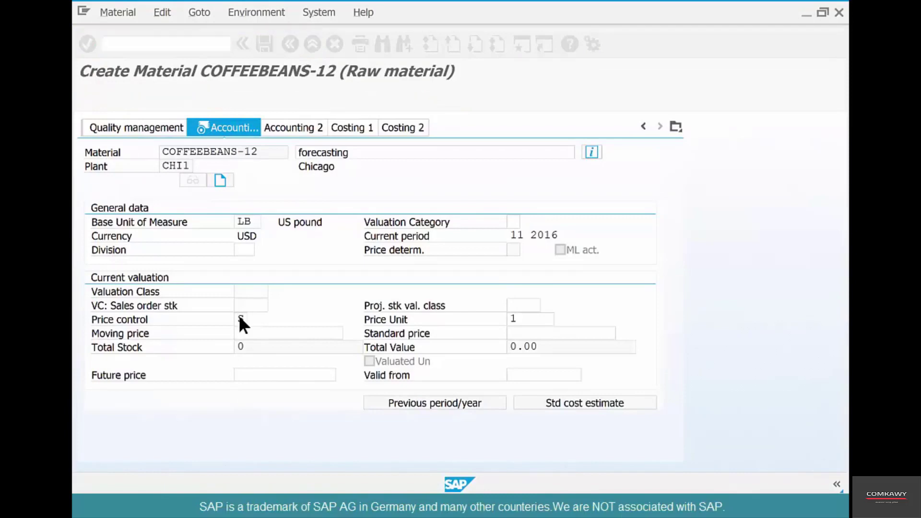
left_click(251, 318)
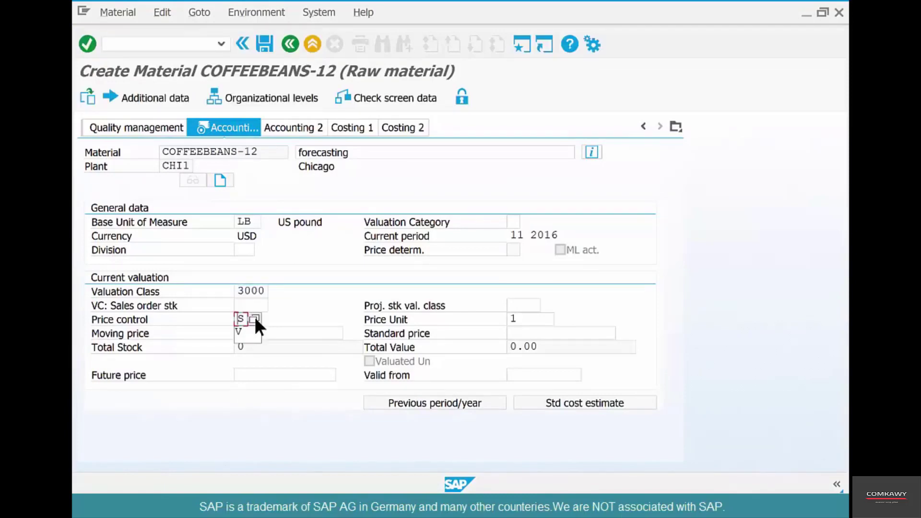
key("Down")
key("Return")
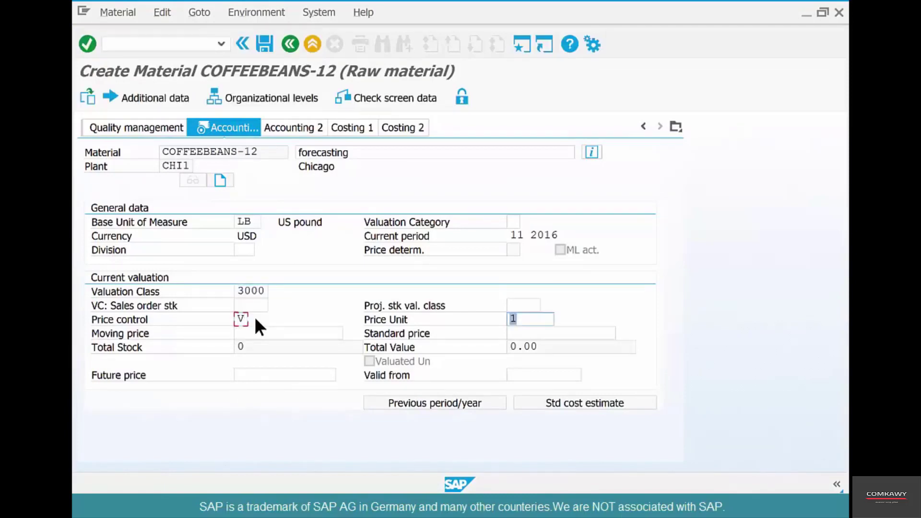
Step: Save the new raw material COFFEEBEANS-12 without entering a moving price
left_click(264, 47)
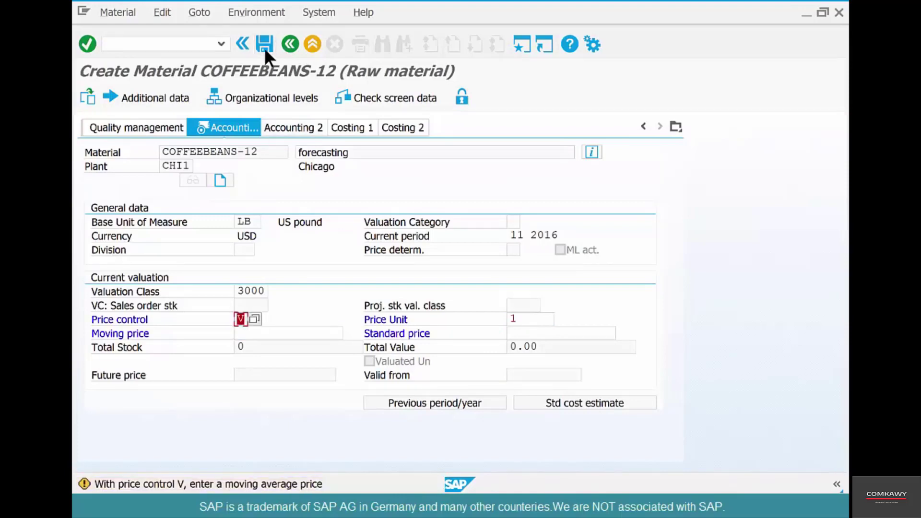
left_click(263, 47)
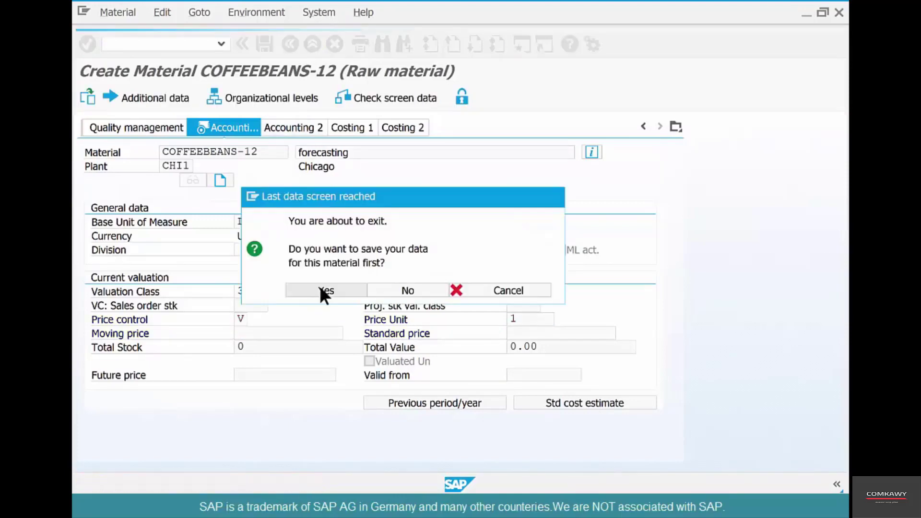
left_click(320, 289)
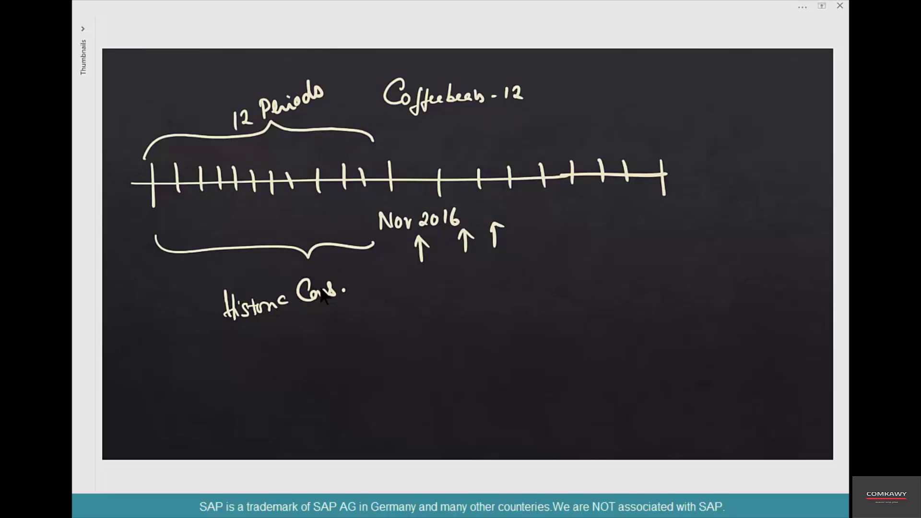
Step: On the timeline sketch, draw a curly brace beneath the periods from Nov 2016 onward and handwrite "Prediction" under it
mouse_move(398, 282)
left_mouse_down()
mouse_move(429, 294)
mouse_move(616, 301)
mouse_move(690, 278)
left_mouse_up()
left_click_drag(512, 336, 509, 365)
mouse_move(504, 337)
left_mouse_down()
mouse_move(518, 334)
mouse_move(517, 353)
left_mouse_up()
left_click_drag(518, 354, 536, 352)
left_click_drag(546, 338, 549, 355)
left_click_drag(552, 353, 566, 358)
mouse_move(571, 336)
left_mouse_down()
mouse_move(578, 355)
mouse_move(602, 353)
left_mouse_up()
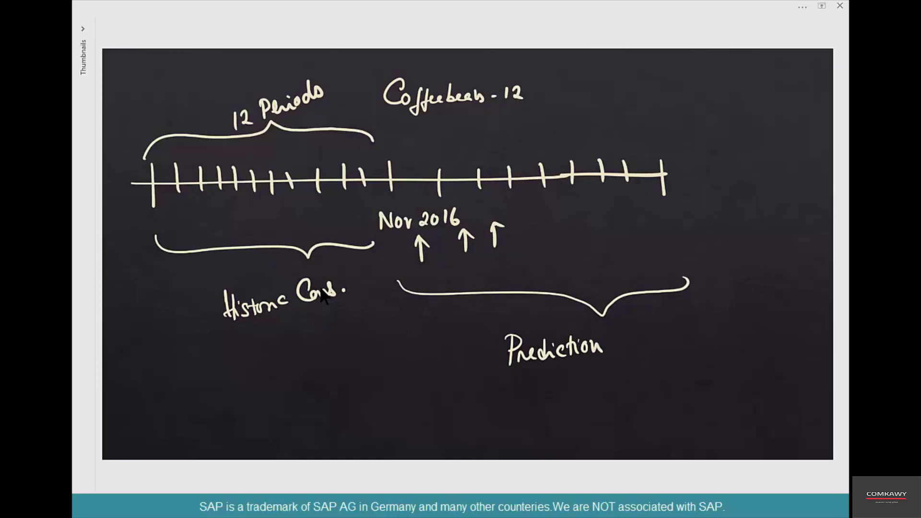
Step: Handwrite "based on" and "Seasonal Model" in quotation marks beside the word Prediction
mouse_move(634, 309)
left_mouse_down()
mouse_move(646, 338)
mouse_move(689, 326)
left_mouse_up()
left_click_drag(712, 322, 735, 316)
left_click_drag(606, 364, 608, 372)
mouse_move(613, 365)
left_mouse_down()
mouse_move(624, 383)
mouse_move(660, 376)
mouse_move(705, 359)
mouse_move(709, 340)
left_mouse_up()
mouse_move(727, 336)
left_mouse_down()
mouse_move(726, 359)
mouse_move(770, 352)
left_mouse_up()
left_click_drag(776, 323, 780, 331)
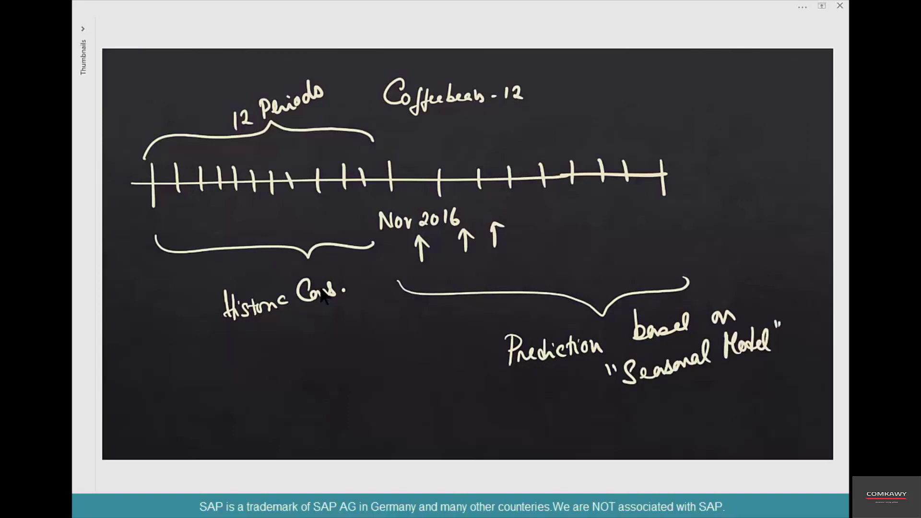
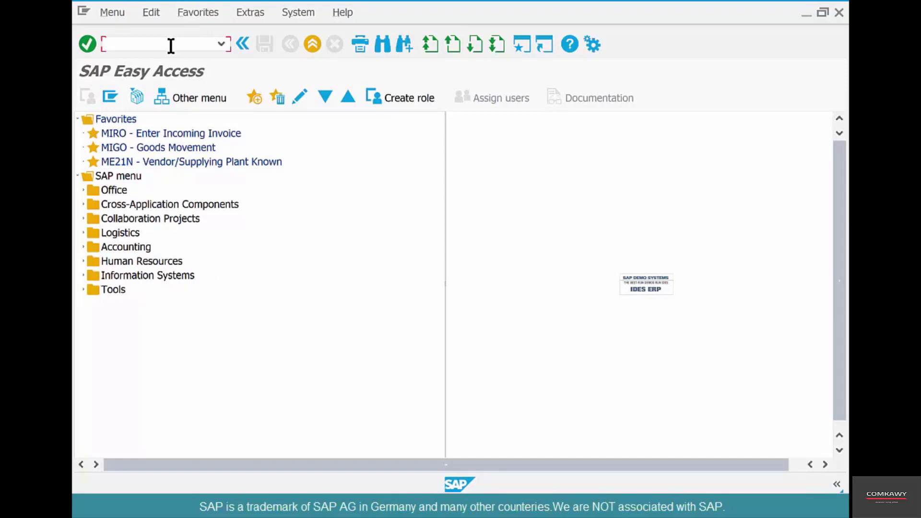
type("md04")
key("Return")
key("F10")
key("Down")
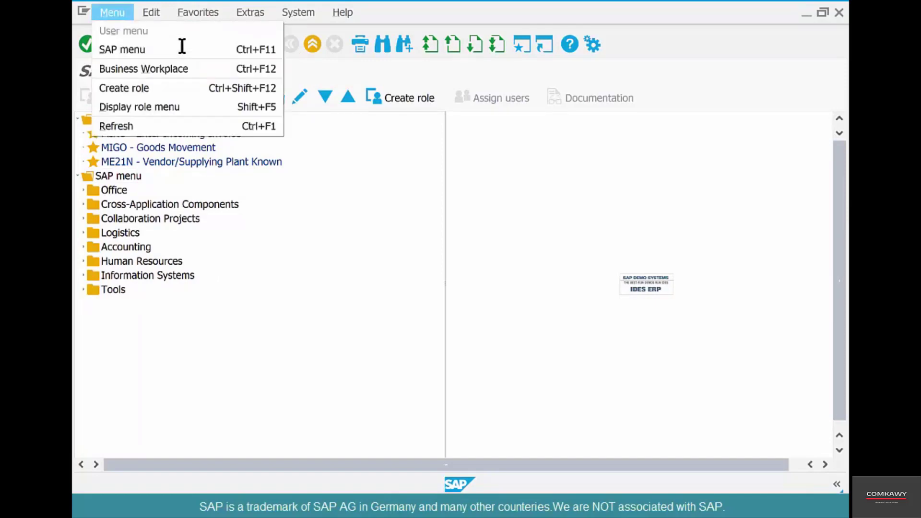
key("Escape")
Step: Display the Forecasting view of material COFFEEBEANS-12 for plant CHI1 using transaction MM03
type("mm03")
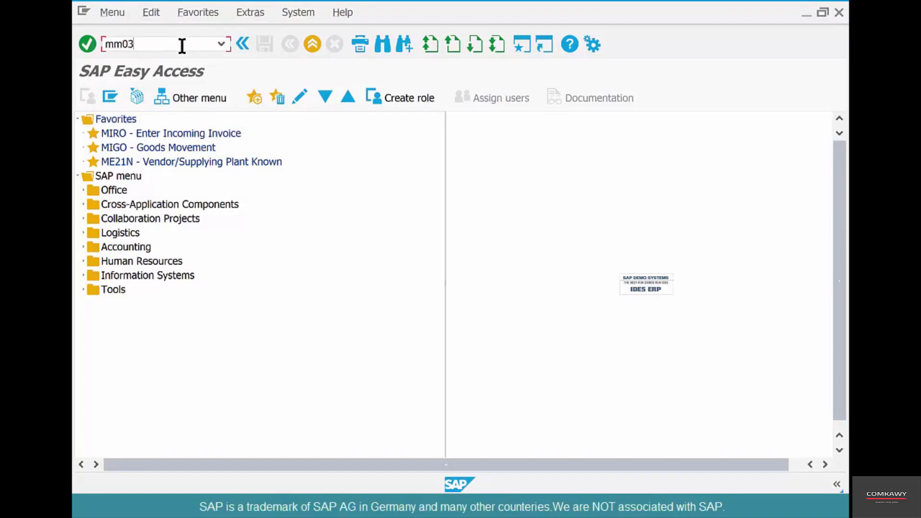
key("Return")
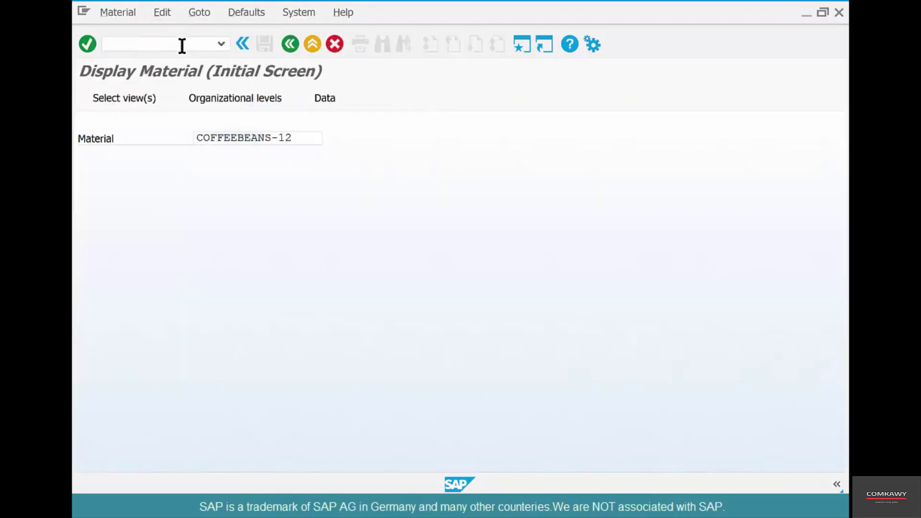
key("Return")
left_click(355, 316)
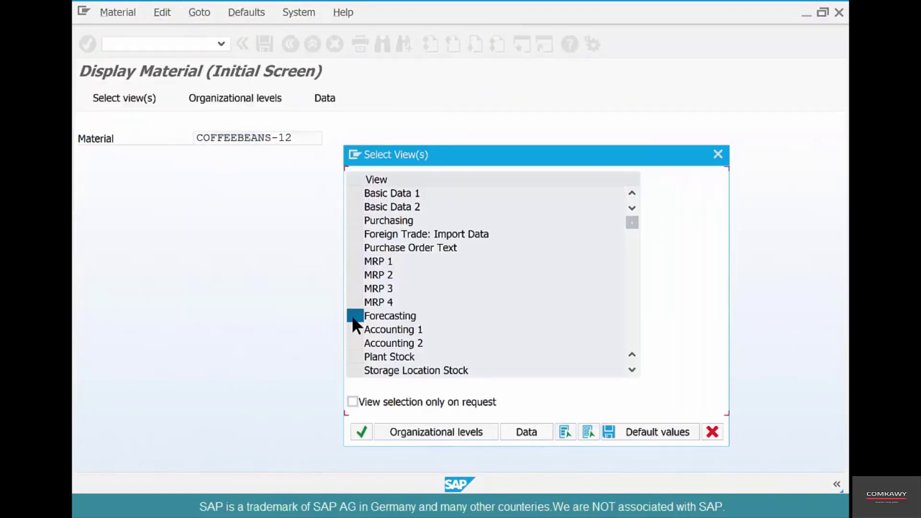
key("Return")
type("c")
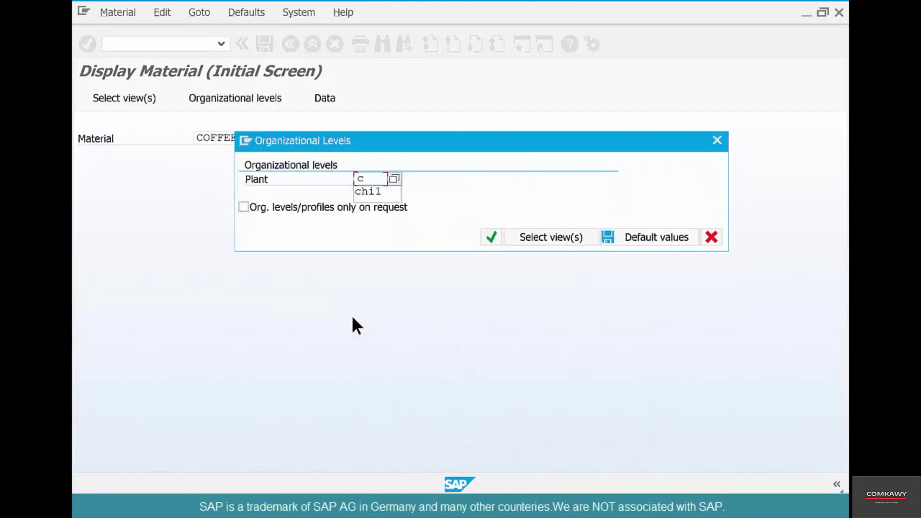
type("hi1")
key("Return")
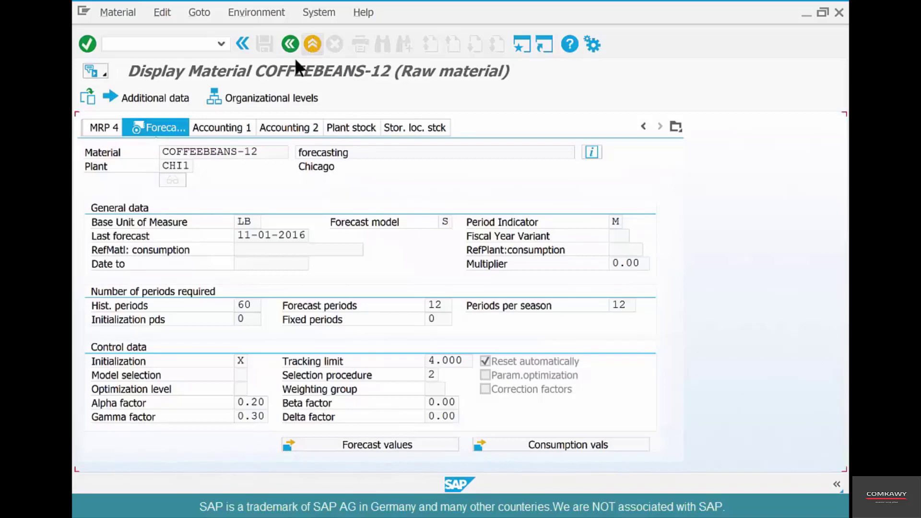
Step: Leave the display and open the Forecasting view of COFFEEBEANS-12 for plant CHI1 in change mode
left_click(120, 12)
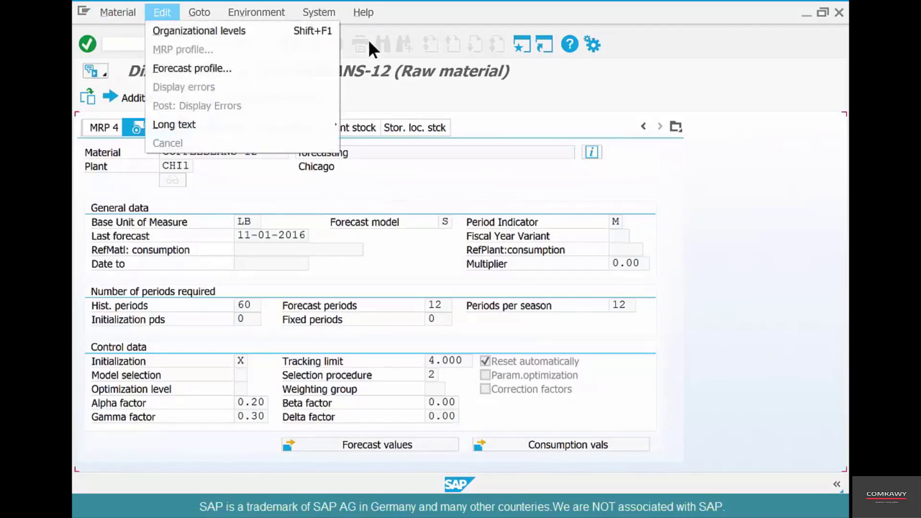
key("Escape")
left_click(285, 39)
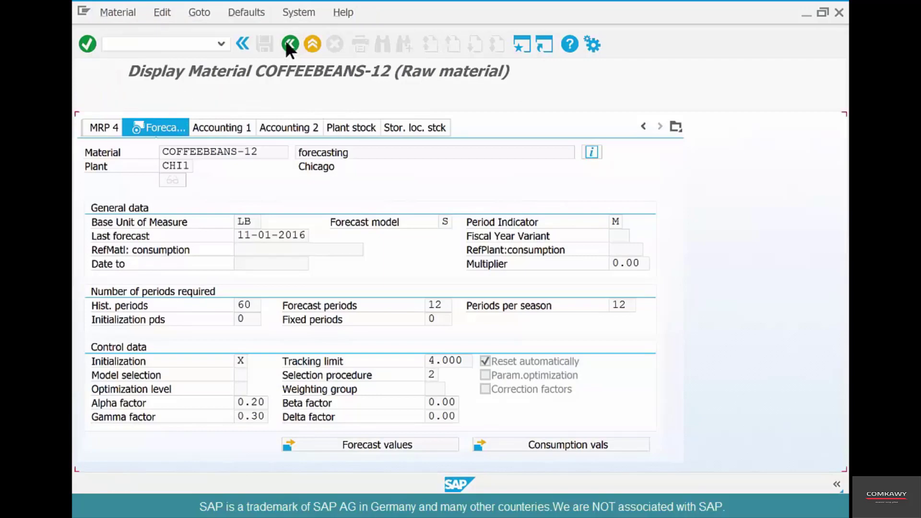
left_click(122, 13)
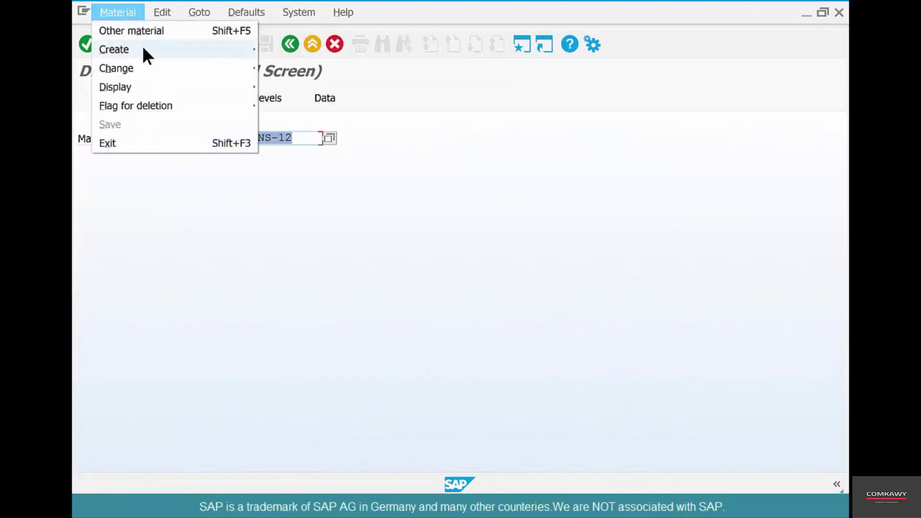
mouse_move(162, 68)
left_click(282, 69)
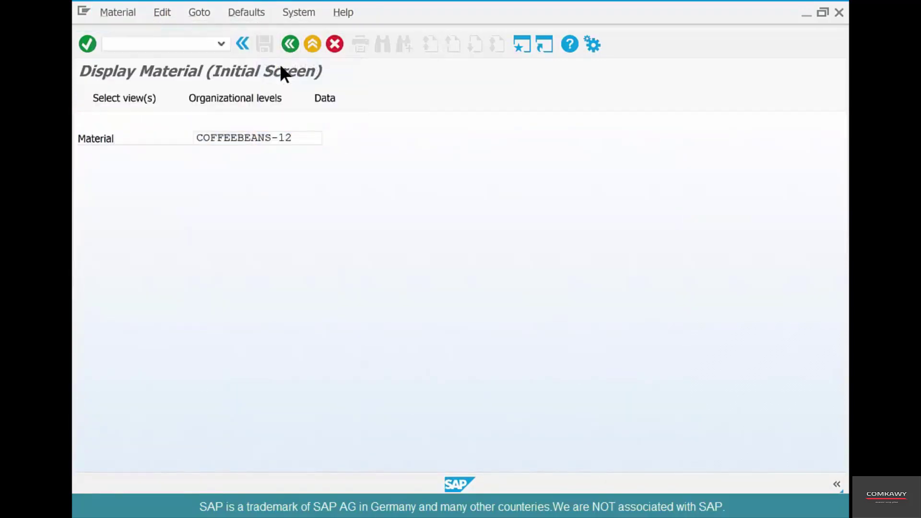
key("Return")
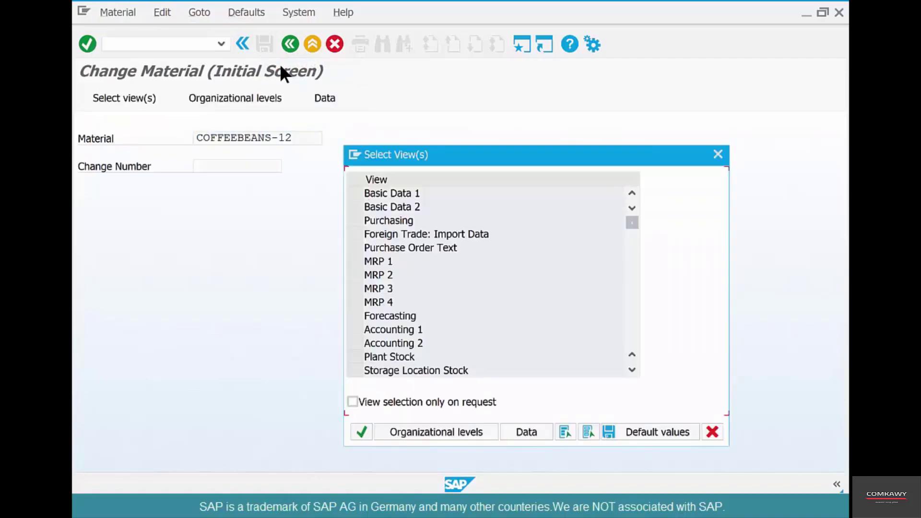
left_click(360, 315)
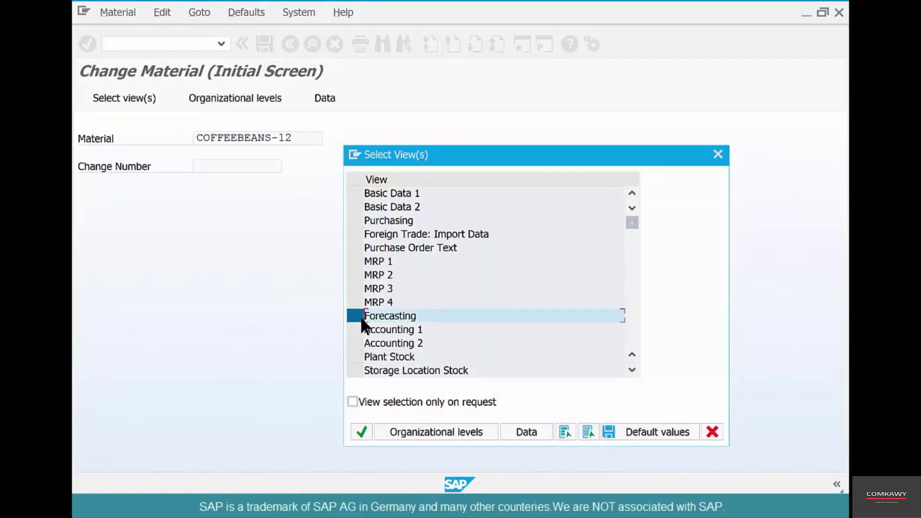
key("Return")
type("chil")
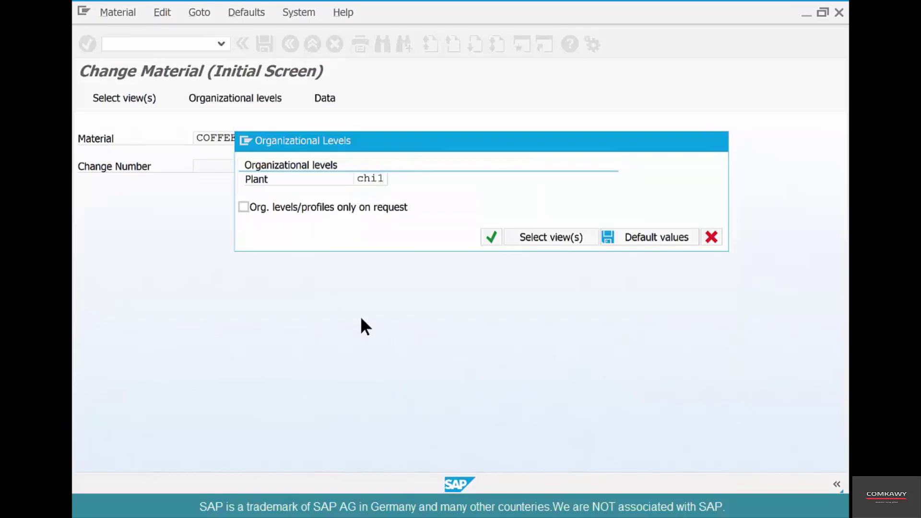
key("Return")
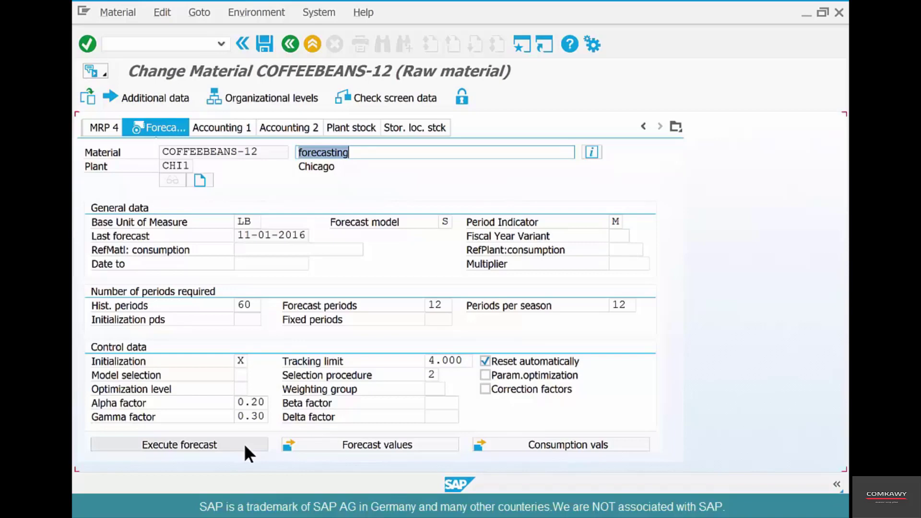
Step: Check the material's forecast values for the upcoming periods and exit to the start screen without saving
left_click(383, 445)
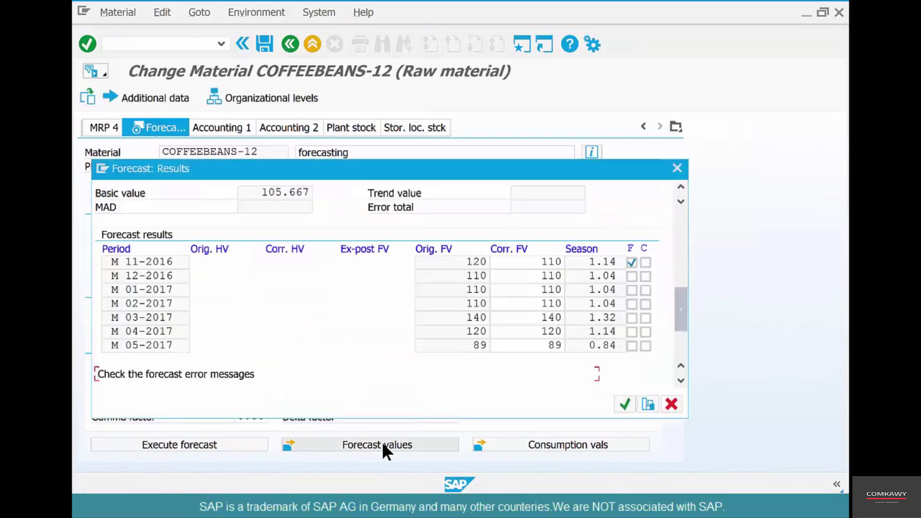
double_click(167, 275)
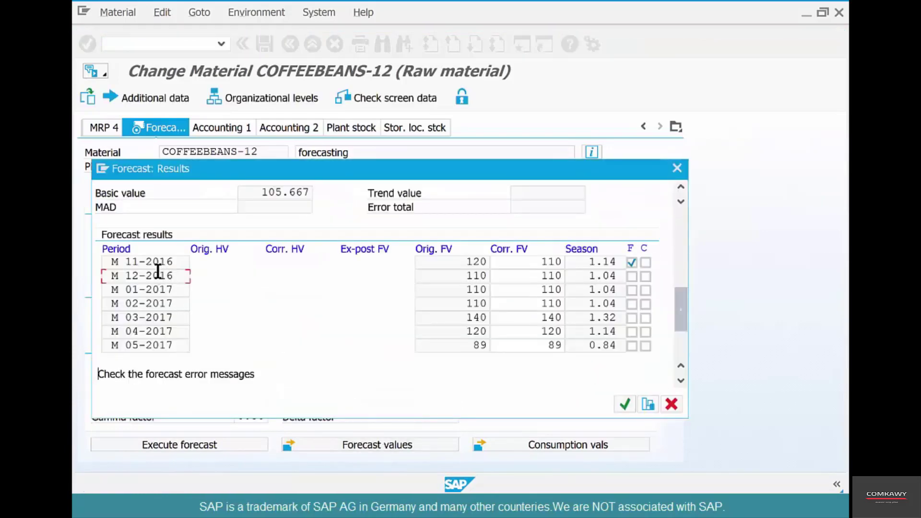
double_click(184, 289)
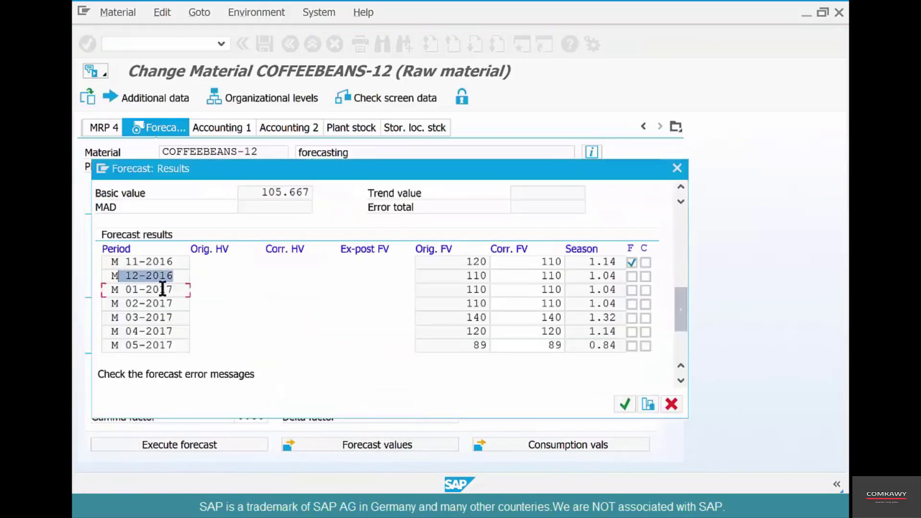
left_click(671, 404)
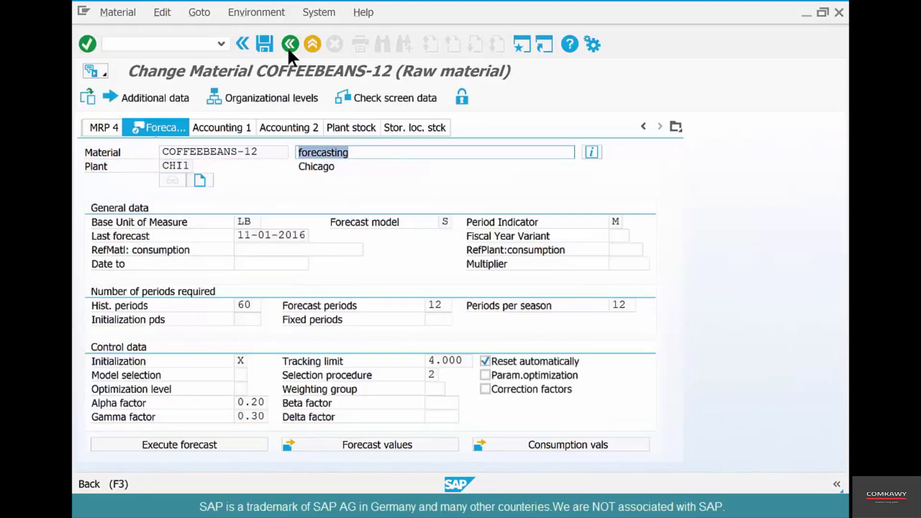
left_click(288, 46)
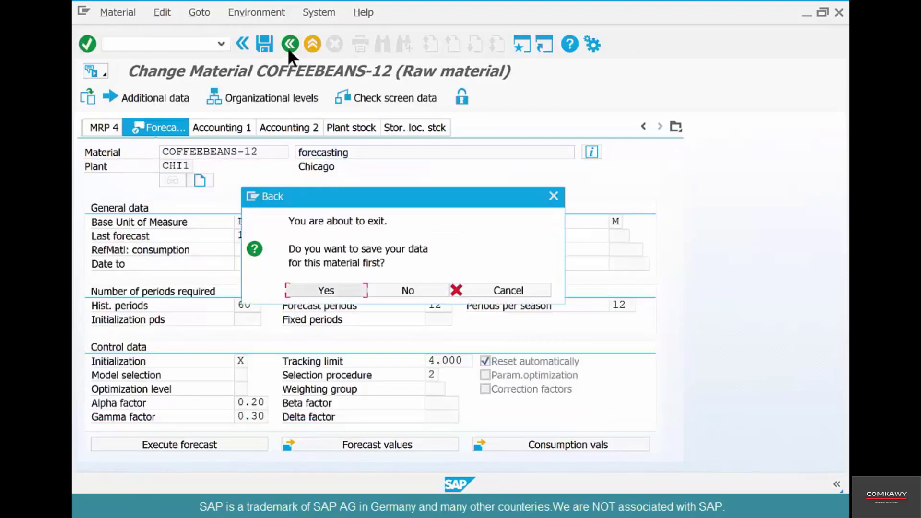
left_click(405, 291)
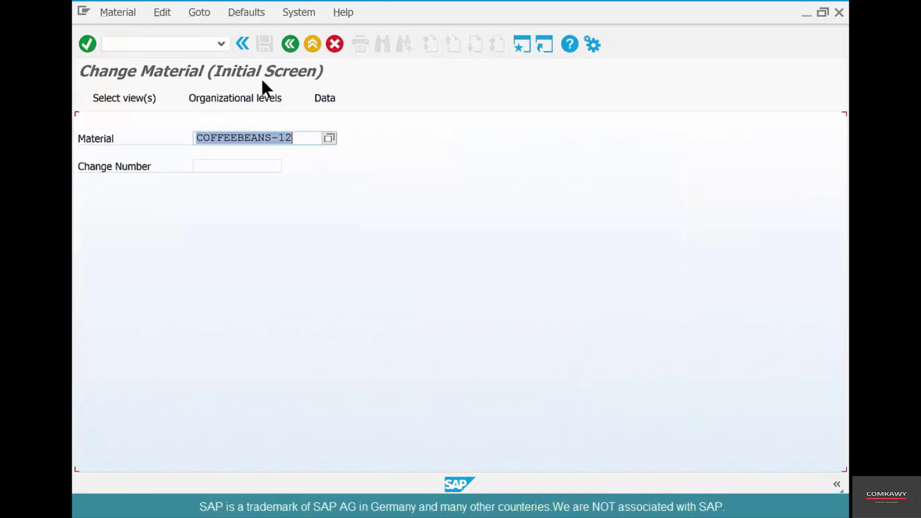
left_click(290, 44)
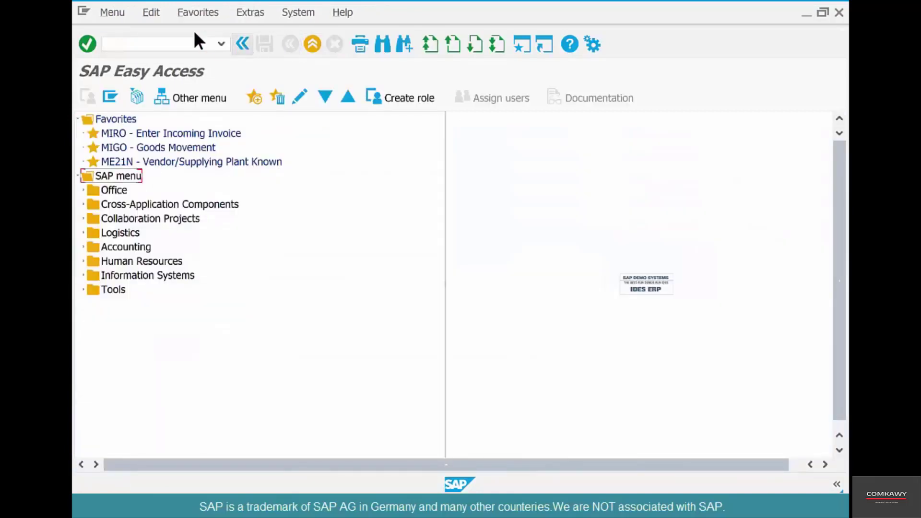
Step: Show the stock/requirements list of COFFEEBEANS-12 in plant CHI1 using transaction MD04
left_click(170, 45)
type("md0")
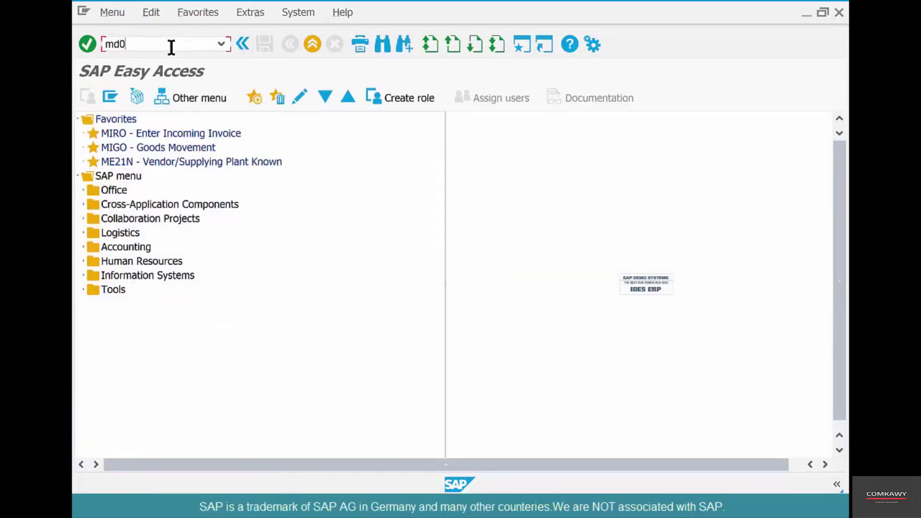
type("4")
key("Return")
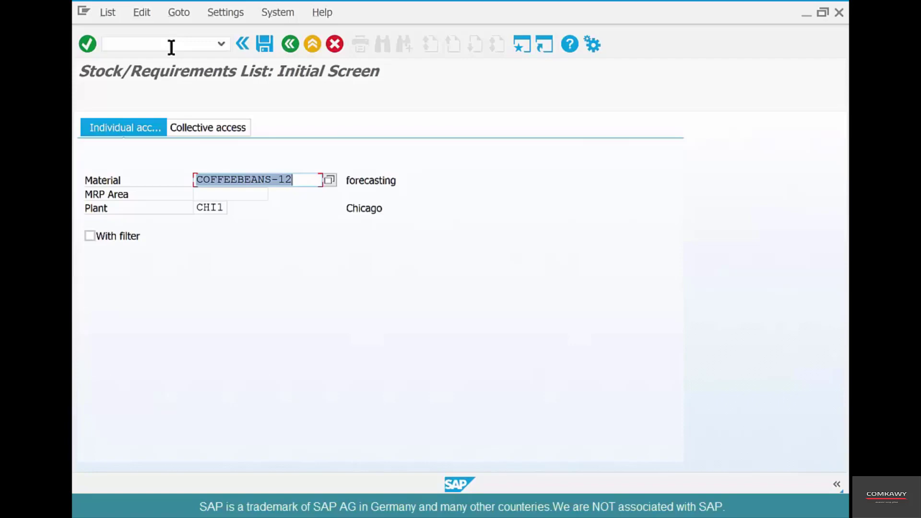
key("Return")
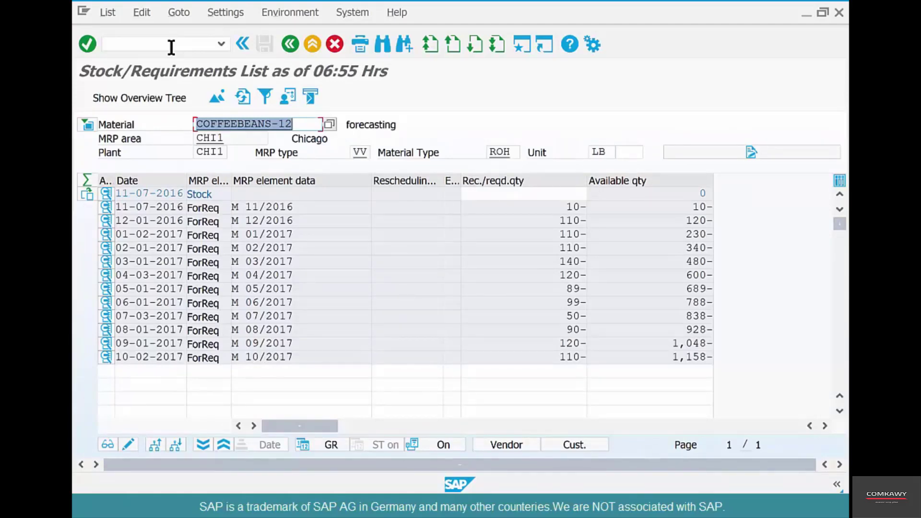
Step: Return to the start screen and redisplay the stock/requirements list of COFFEEBEANS-12 in plant CHI1 using transaction MD04
key("F3")
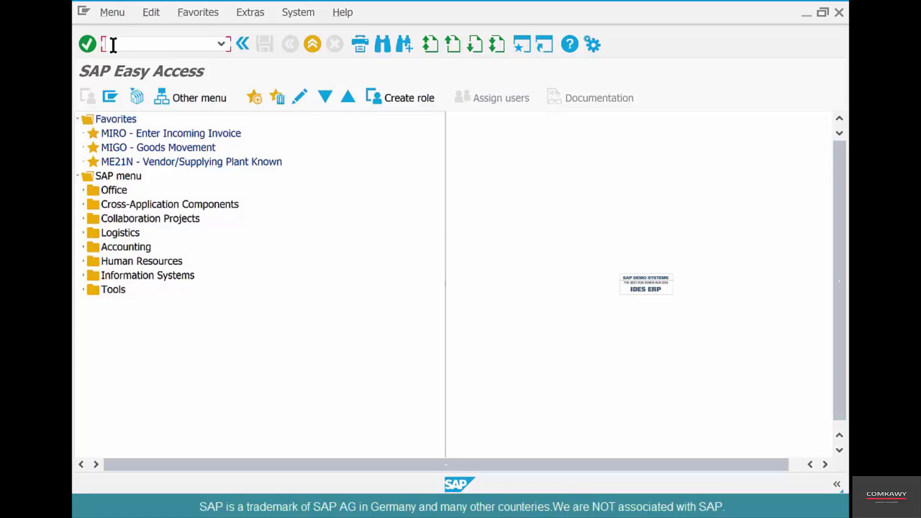
type("cs04")
key("Return")
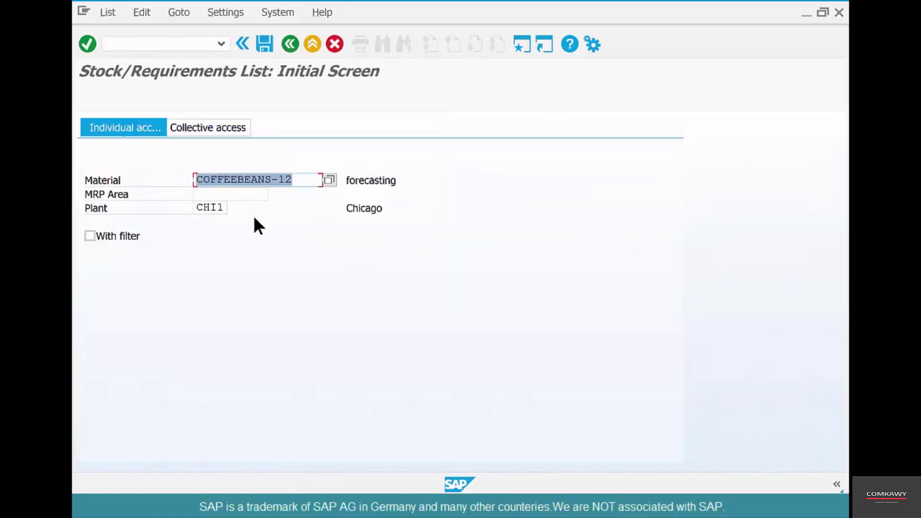
key("Return")
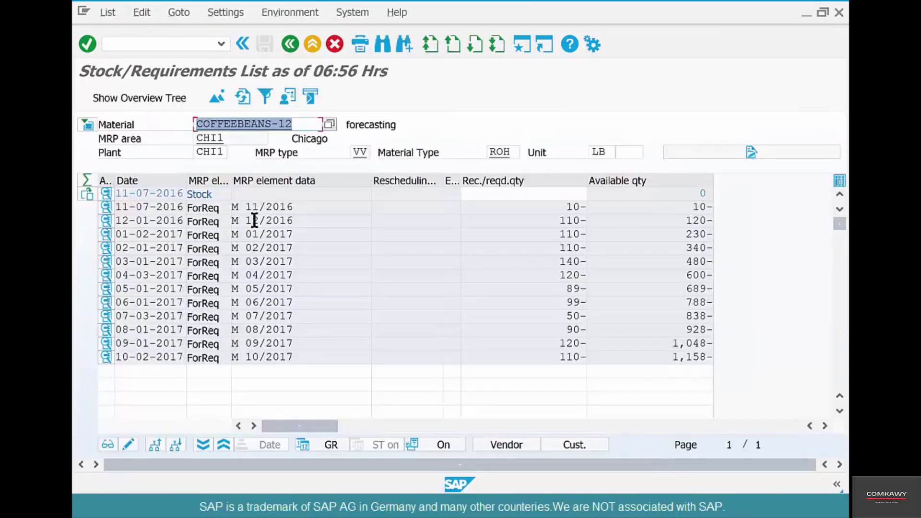
Step: Check the additional data of the 11/2016 forecast requirement, close it and exit the stock/requirements list to the start screen
left_click_drag(293, 207, 187, 208)
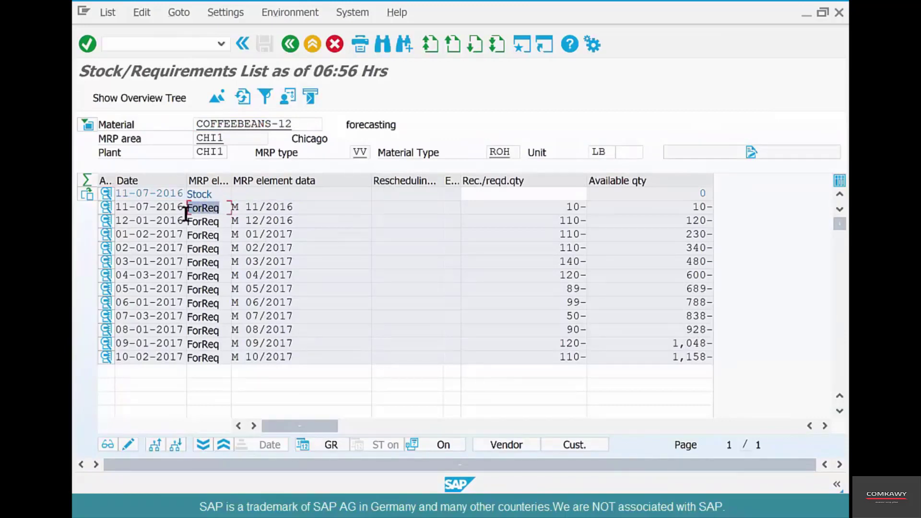
left_click(106, 206)
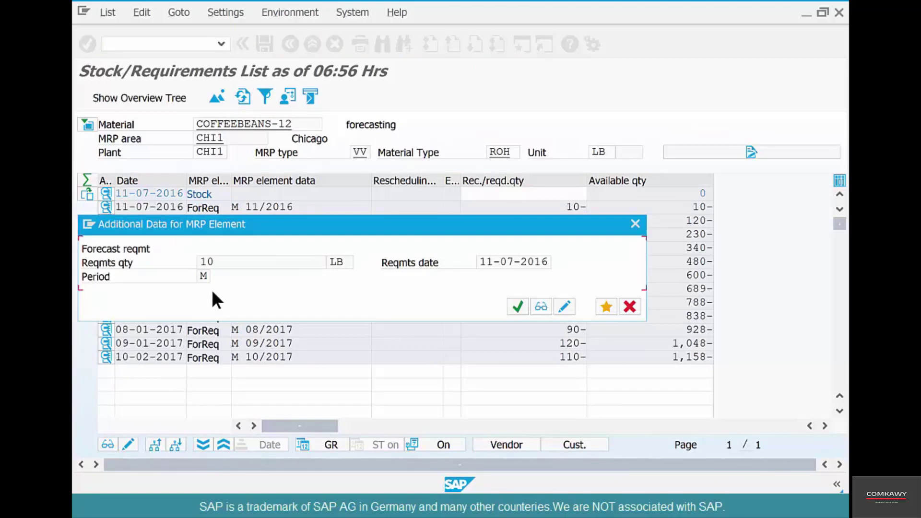
left_click(518, 306)
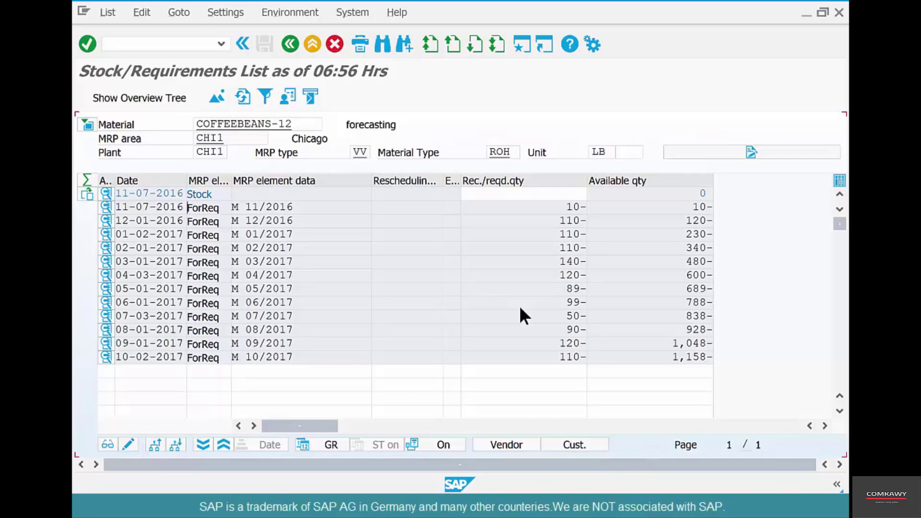
left_click(297, 38)
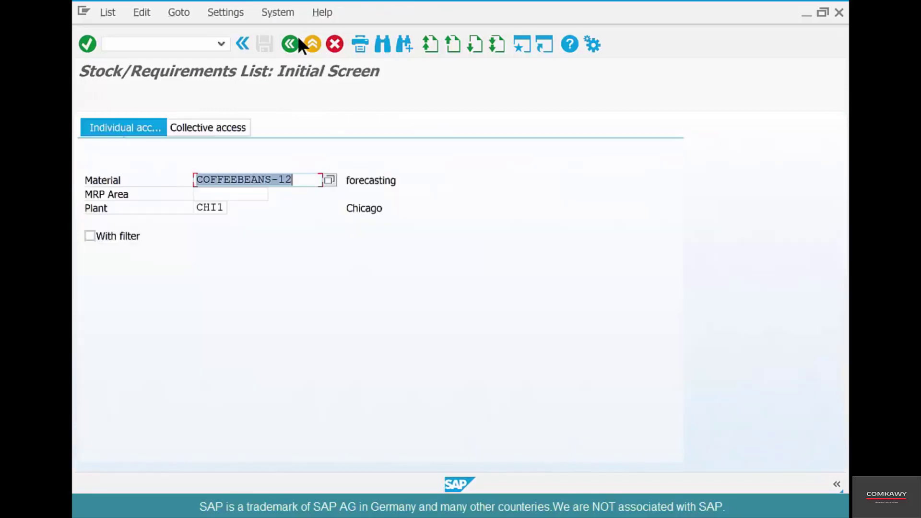
left_click(289, 44)
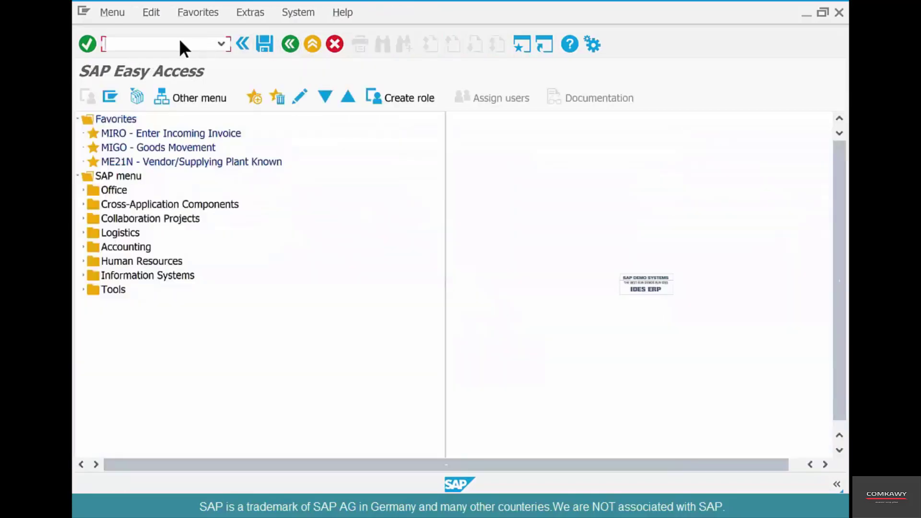
Step: Run single-item, single-level planning for COFFEEBEANS-12 in plant CHI1 using transaction MD03 with processing key NETCH, and exit
type("md03")
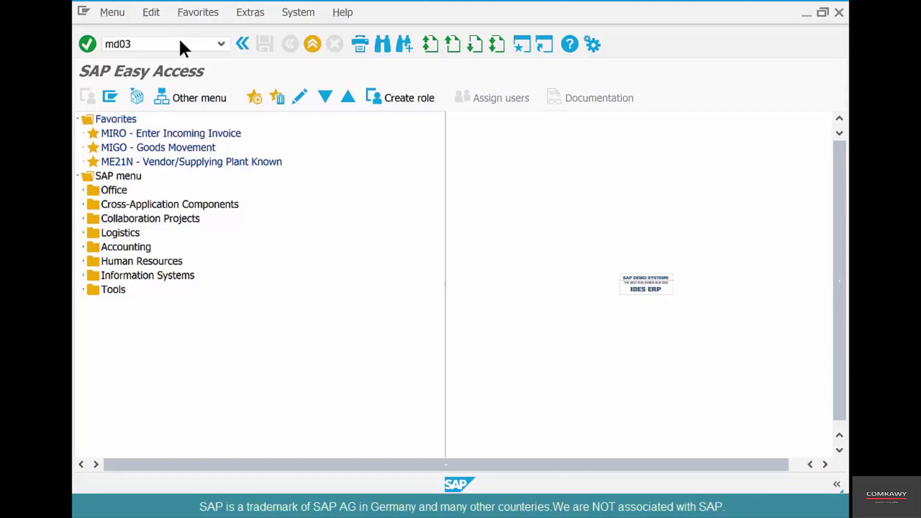
key("Return")
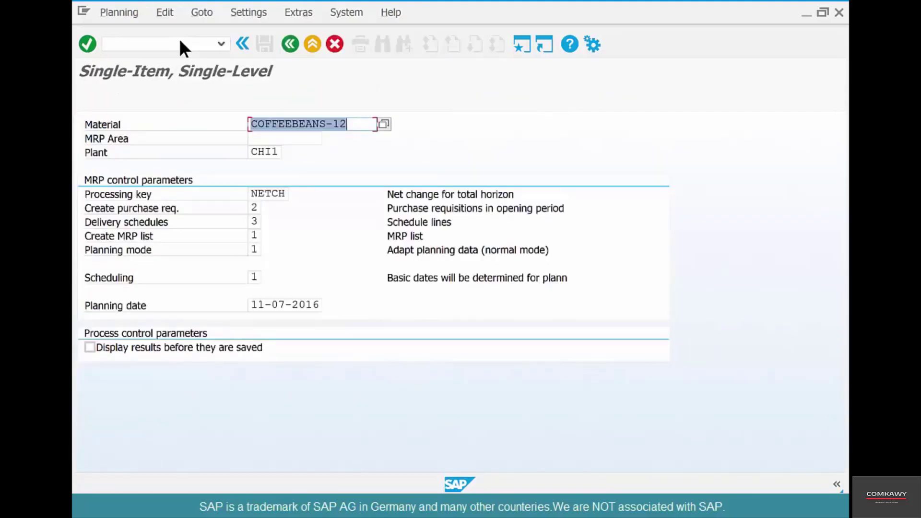
key("Return")
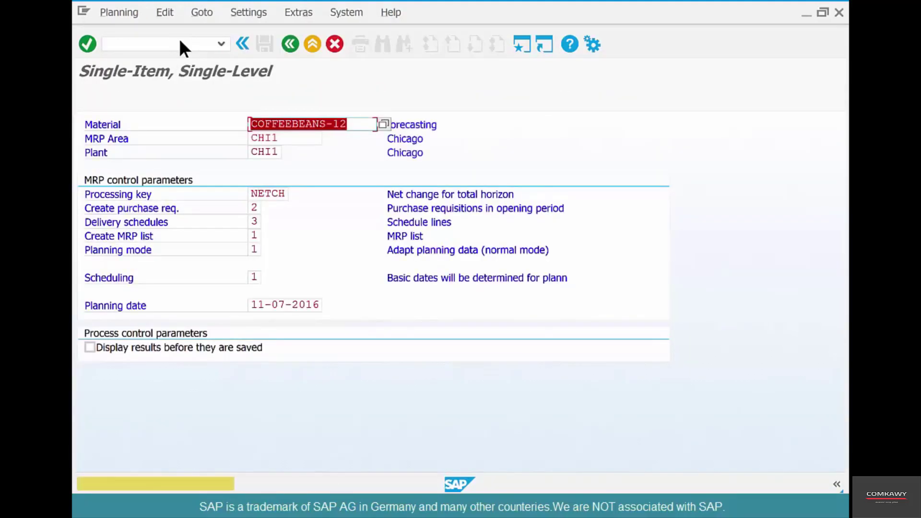
key("Return")
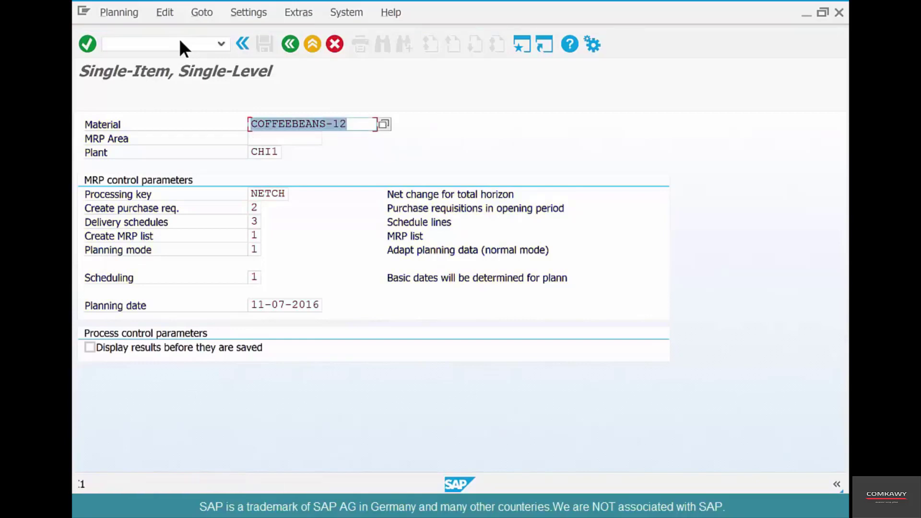
left_click(290, 44)
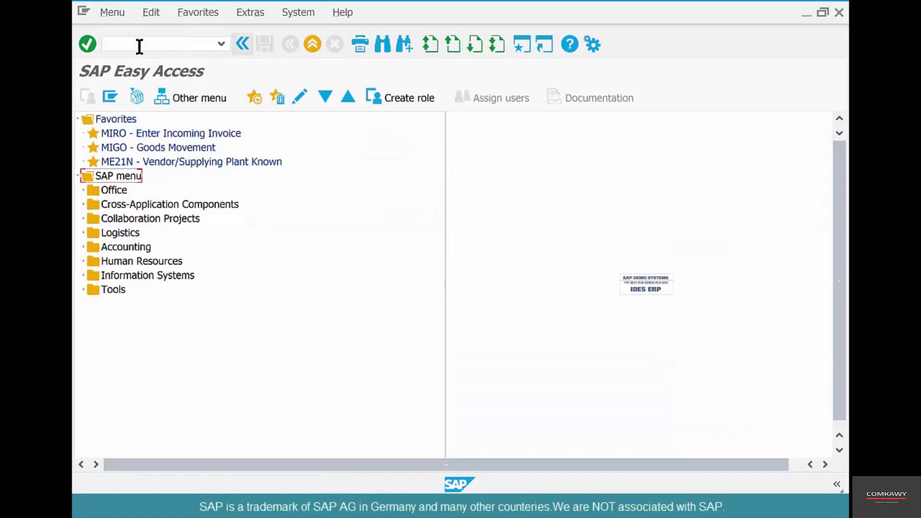
Step: Show the stock/requirements list of COFFEEBEANS-12 in plant CHI1 after the planning run using transaction MD04
left_click(136, 45)
type("md04")
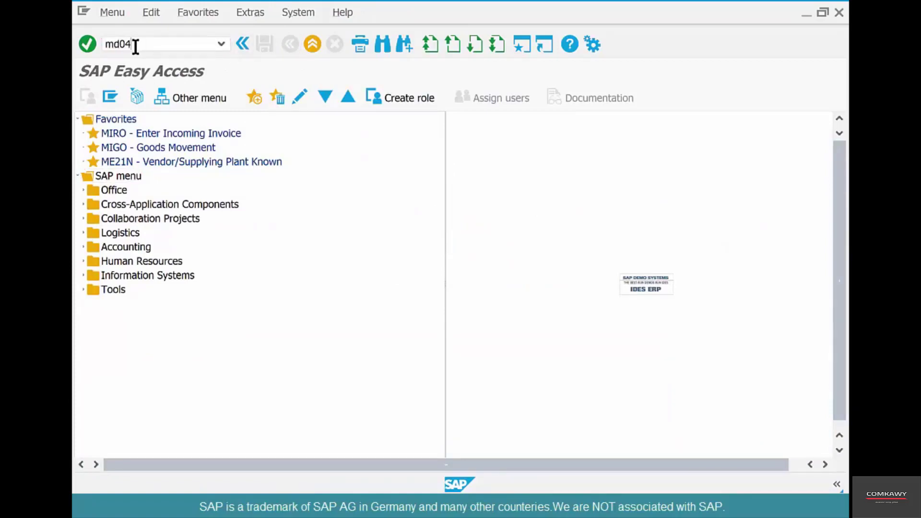
key("Return")
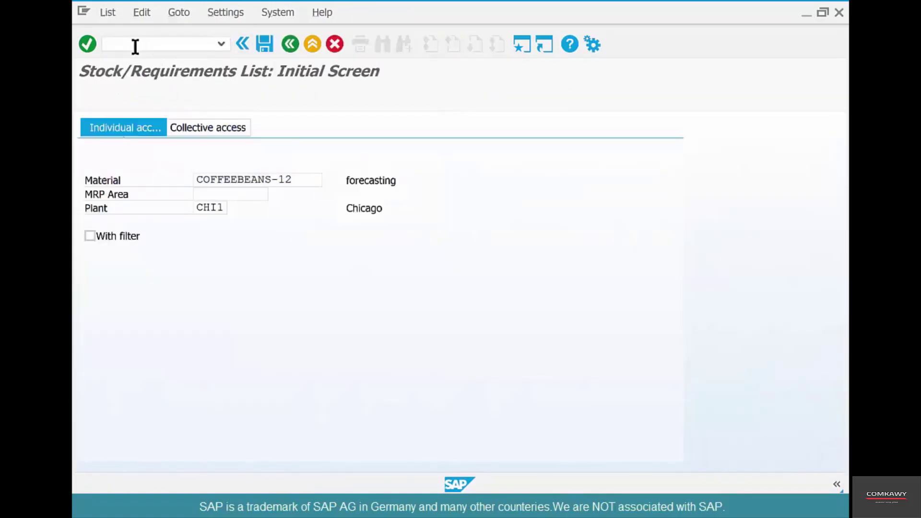
key("Return")
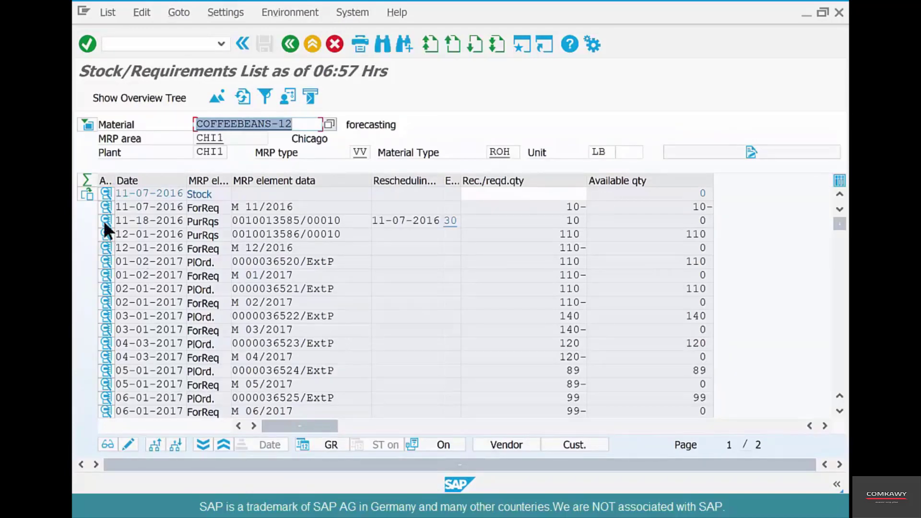
Step: Examine the purchase requisitions and planned orders that cover the forecast requirements in the list
mouse_move(307, 206)
left_mouse_down()
mouse_move(220, 201)
mouse_move(251, 220)
mouse_move(301, 220)
left_mouse_up()
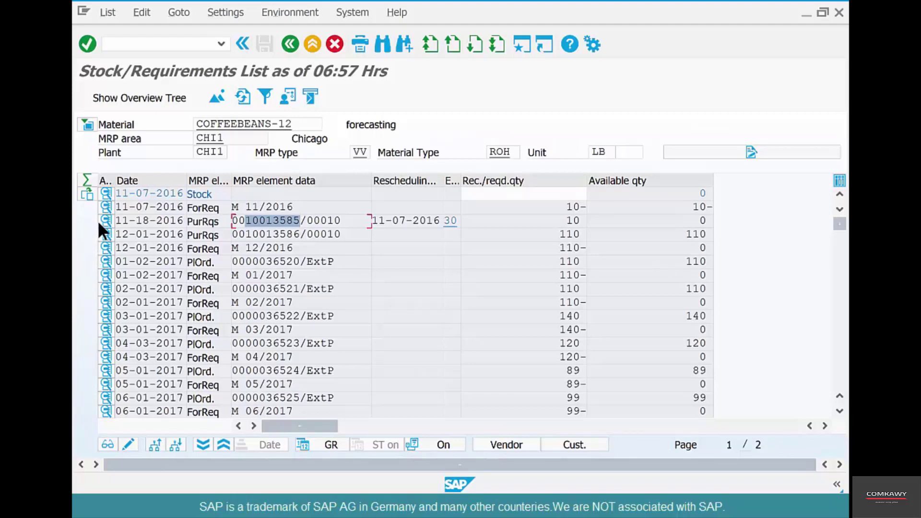
left_click(206, 222)
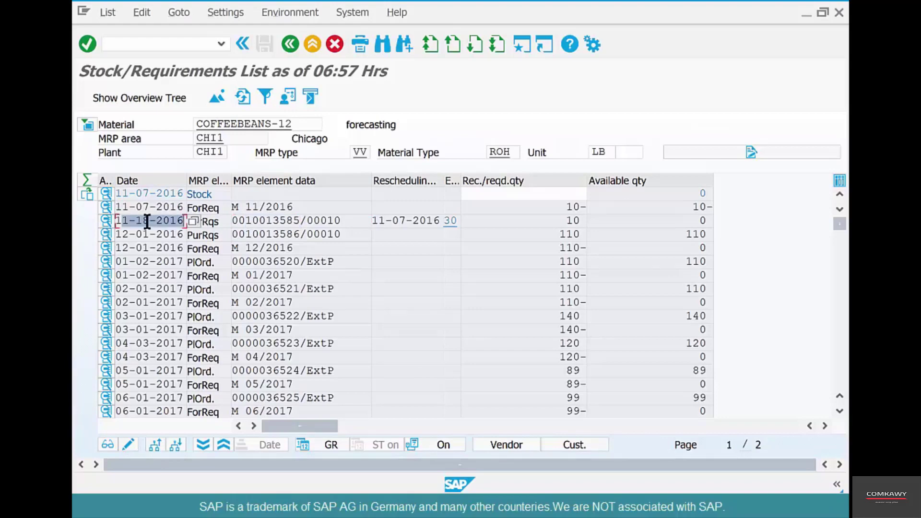
left_click(195, 235)
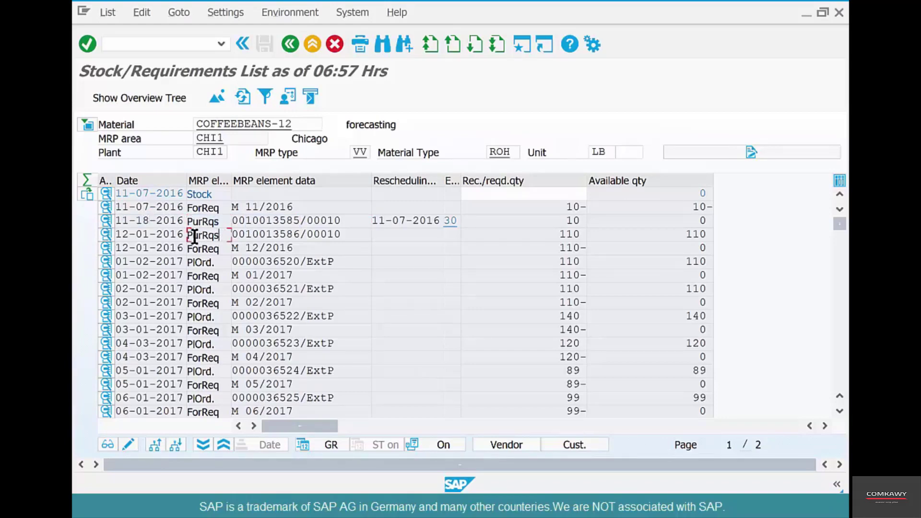
double_click(195, 235)
left_click(217, 275)
double_click(199, 290)
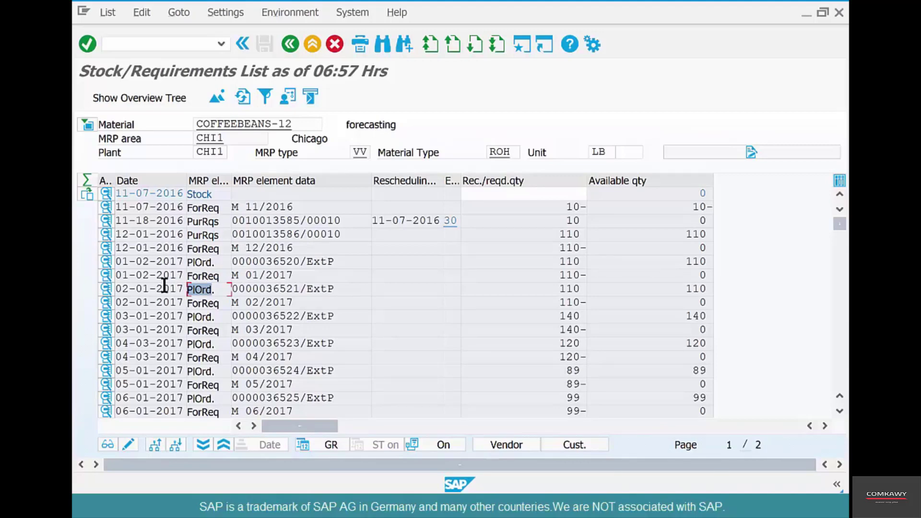
Step: View the additional data of the planned order dated 02-01-2017, close it and check the planned order dated 01-02-2017
left_click(105, 290)
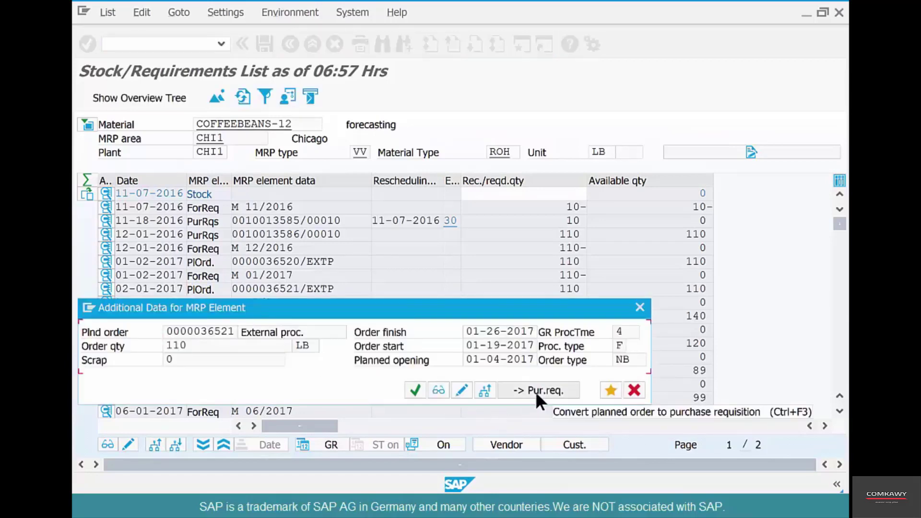
left_click(634, 391)
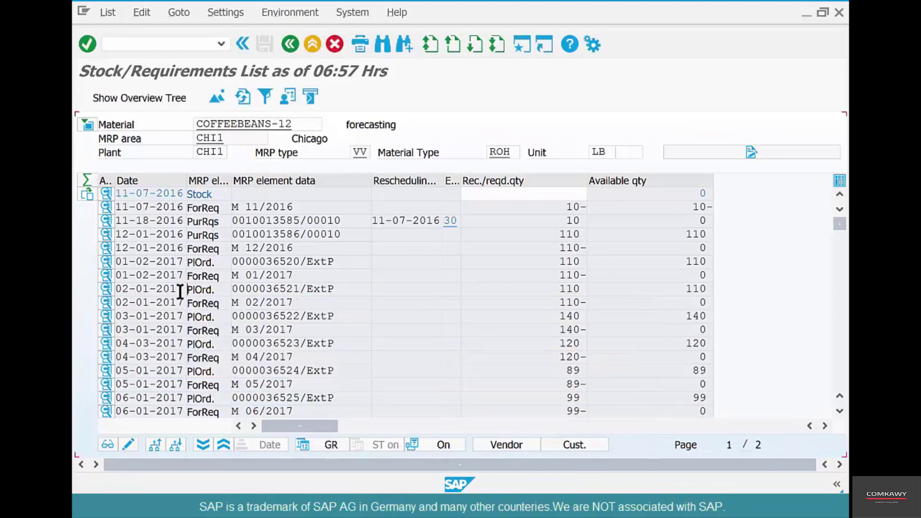
left_click_drag(216, 289, 111, 275)
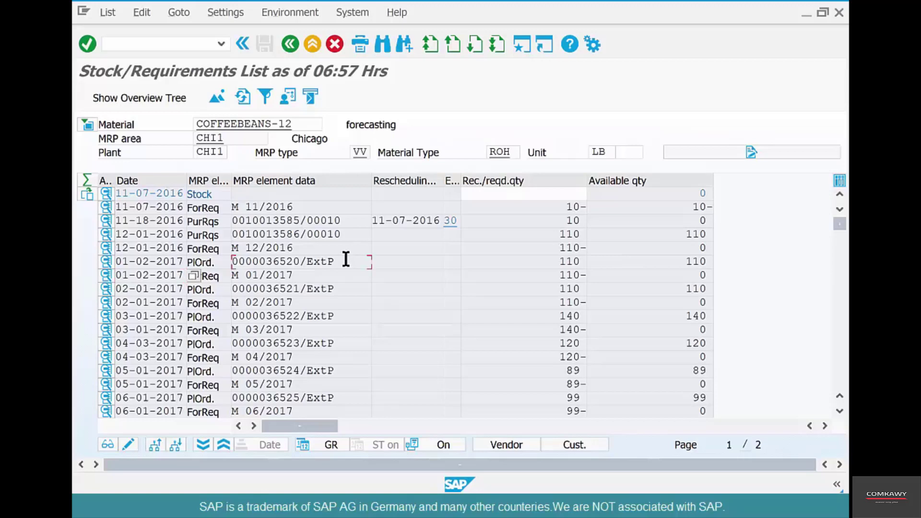
left_click_drag(345, 261, 186, 262)
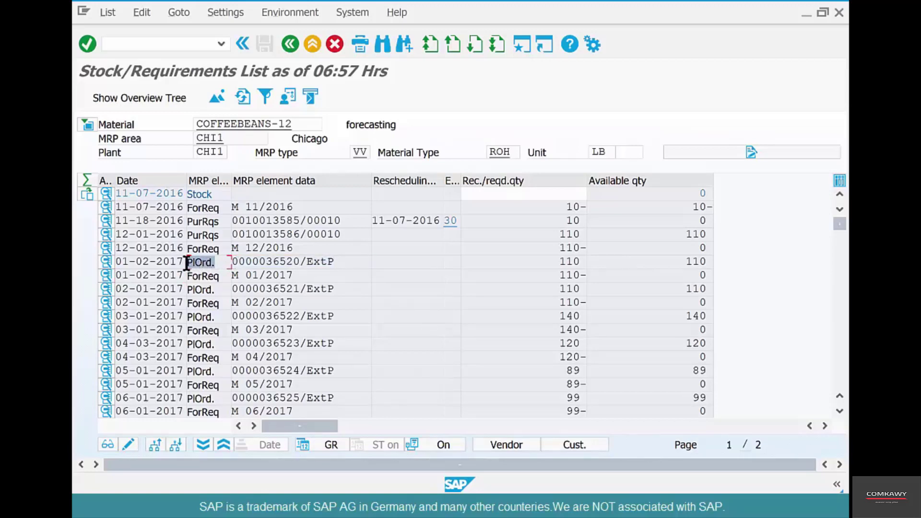
Step: Open the details of the purchase requisition dated 11-18-2016 and start its conversion to a purchase order
left_click(105, 217)
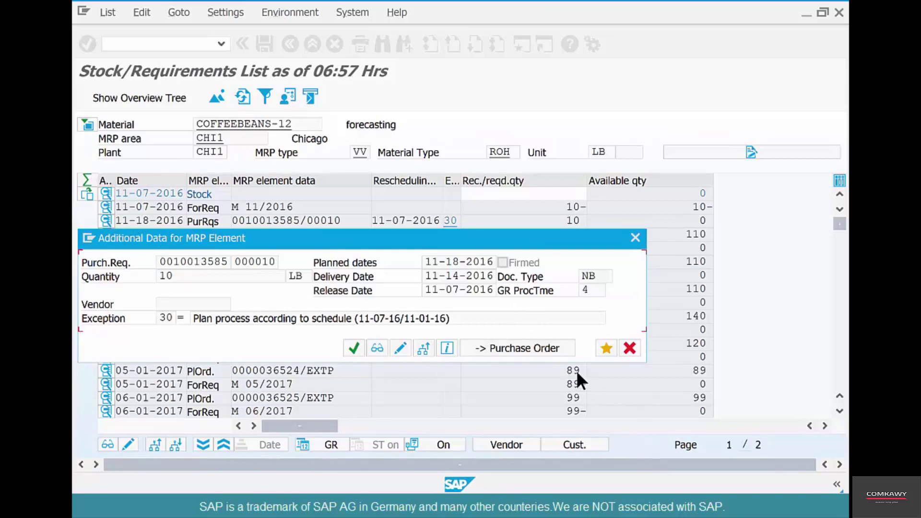
left_click(543, 349)
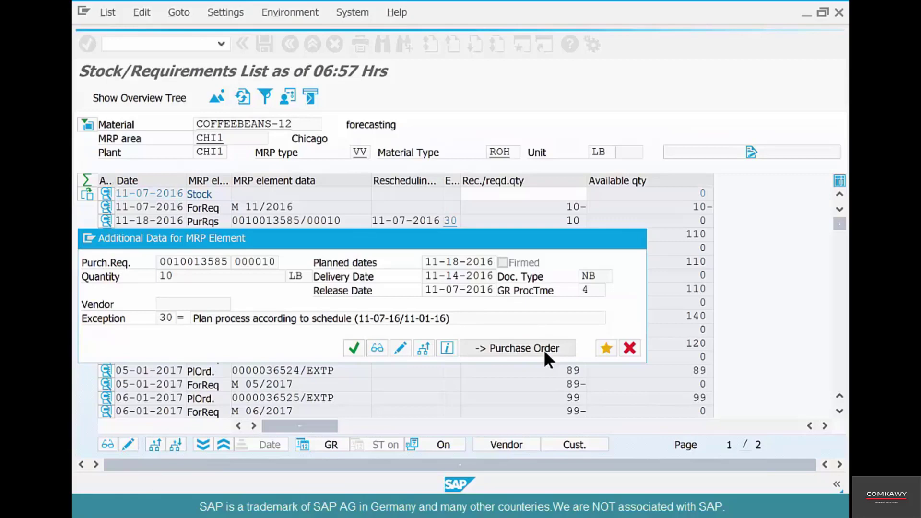